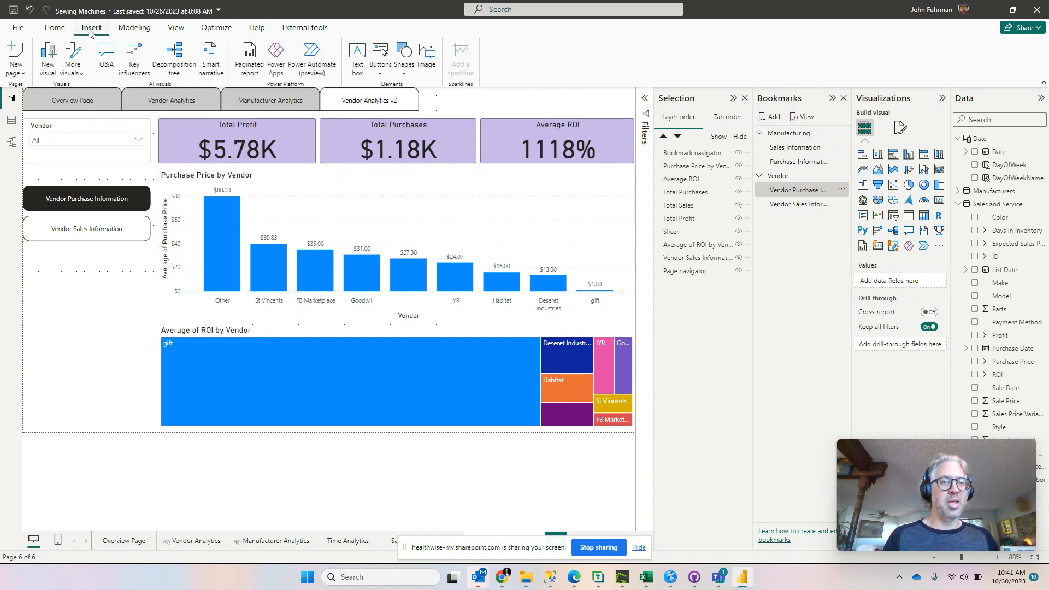
# Step: Insert a blank button and place it below the vendor bookmark buttons on the Vendor Analytics v2 page
pyautogui.click(383, 66)
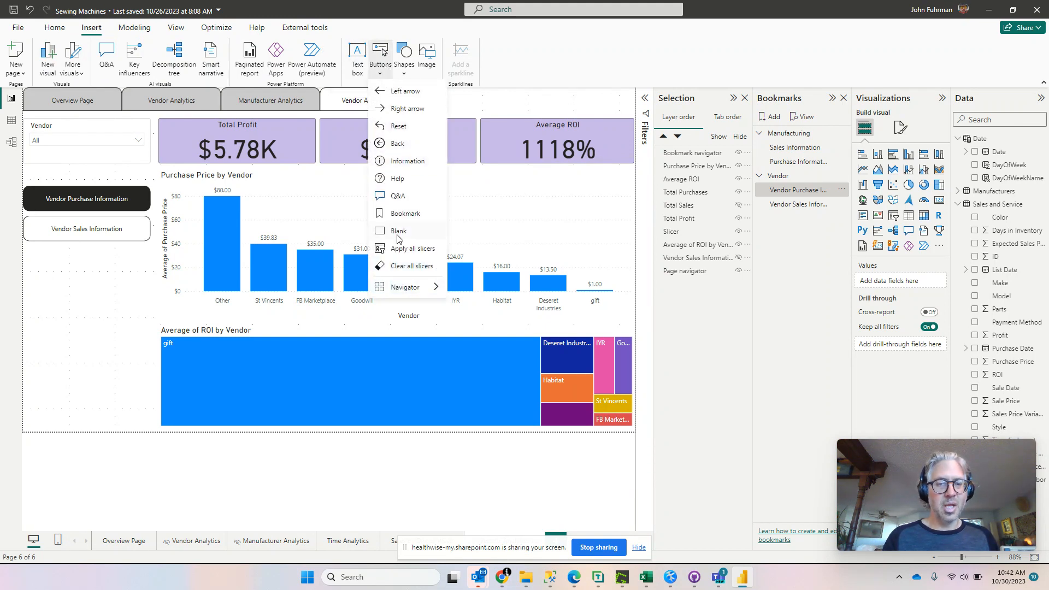
pyautogui.click(402, 232)
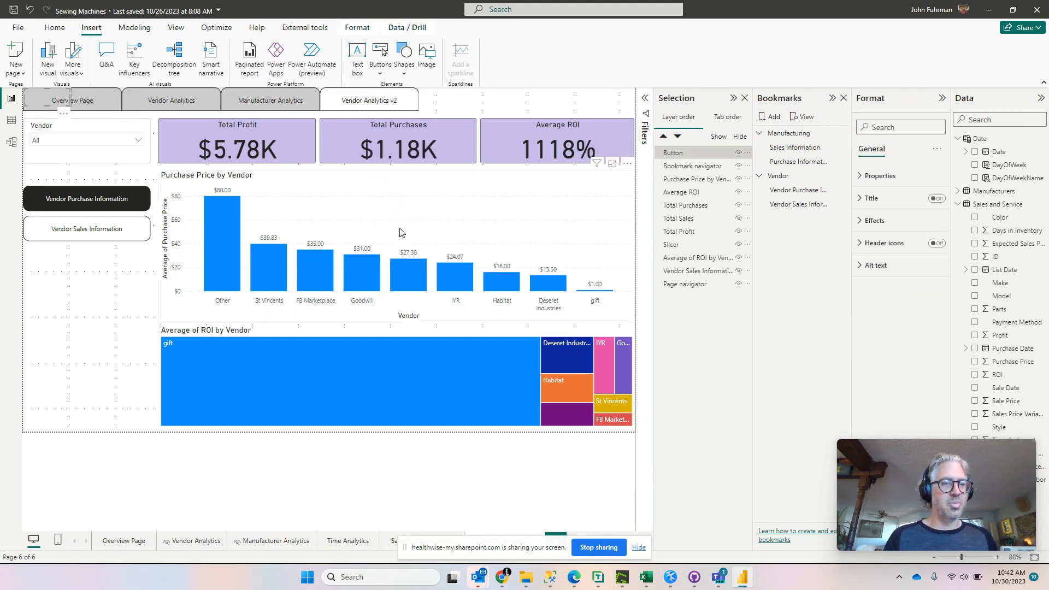
pyautogui.moveTo(35, 91); pyautogui.dragTo(40, 282)
pyautogui.click(66, 310)
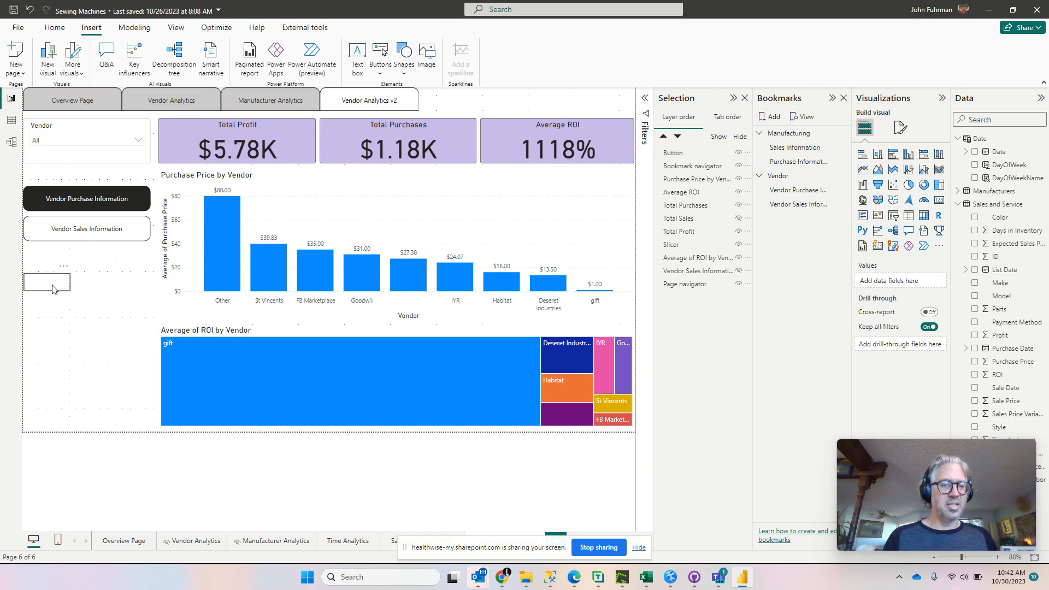
pyautogui.click(53, 290)
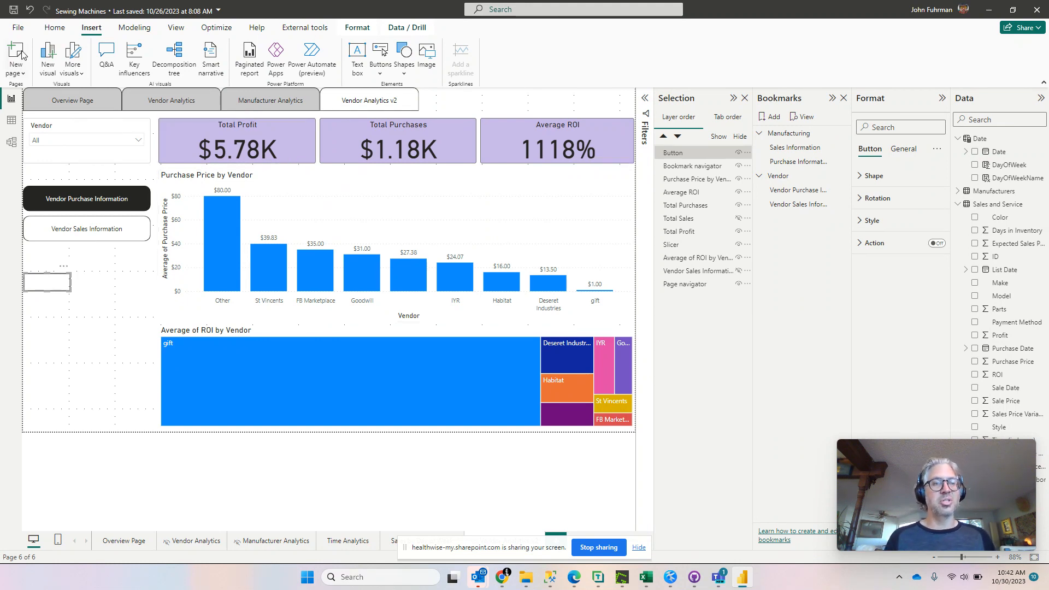
# Step: Rename the new button's layer as "Vendor Sales"
pyautogui.click(55, 28)
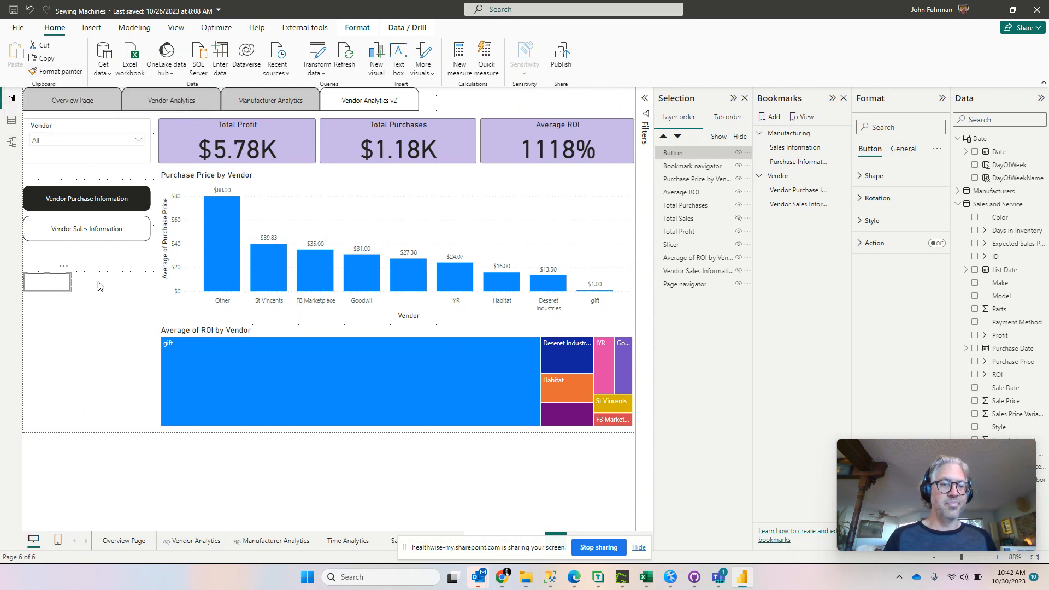
pyautogui.click(99, 311)
pyautogui.click(51, 286)
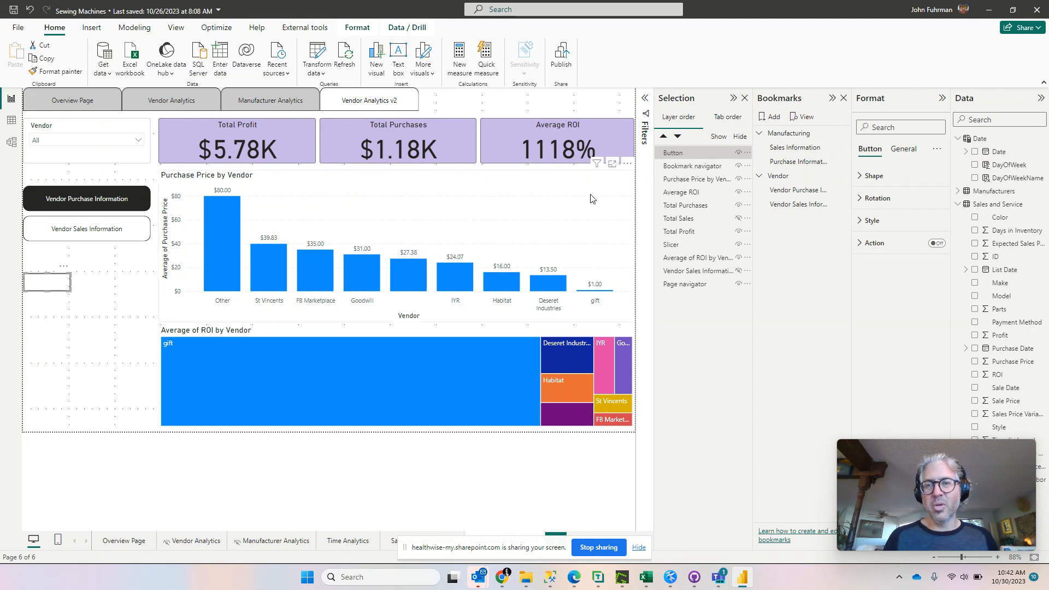
pyautogui.doubleClick(693, 155)
pyautogui.write('S')
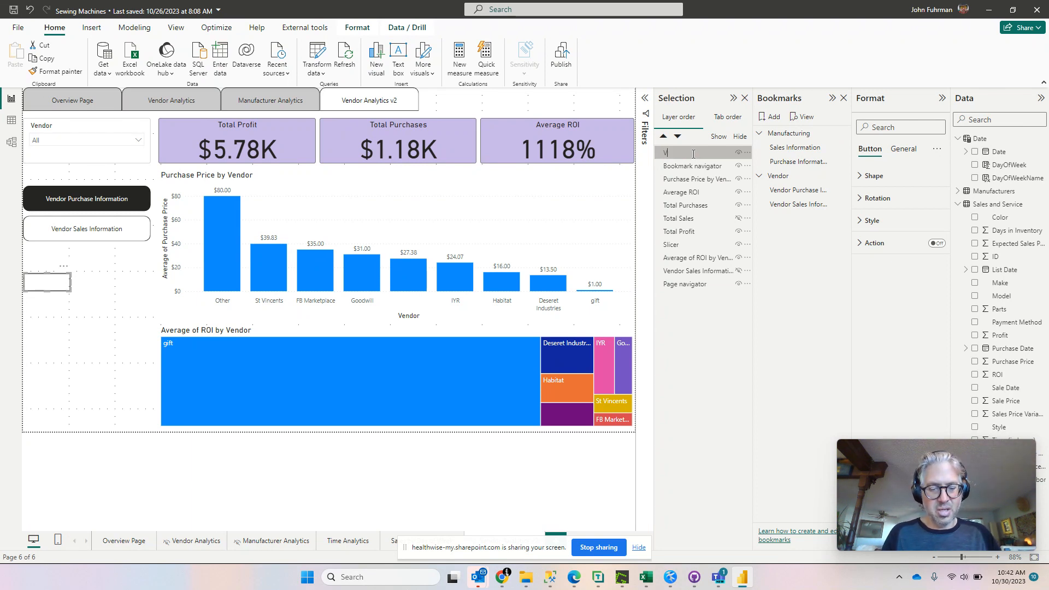
pyautogui.write('endow Sales')
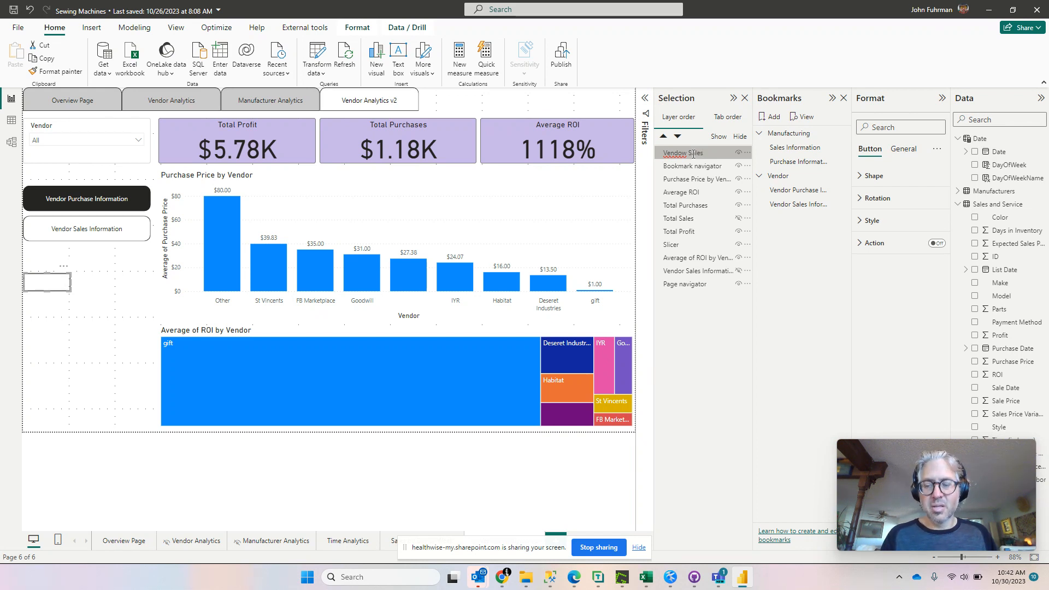
pyautogui.press('Left')
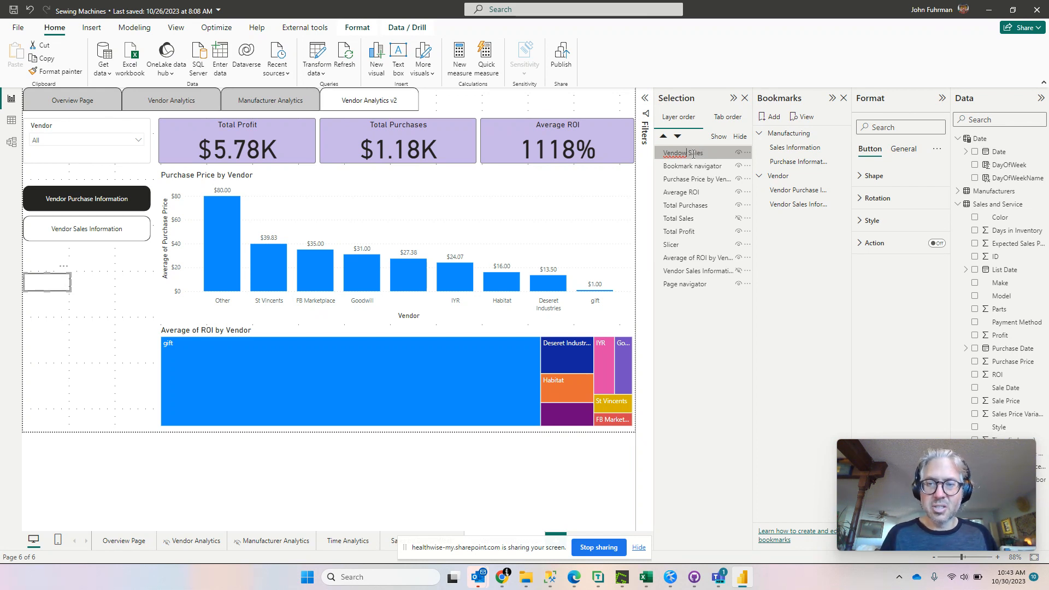
pyautogui.press('BackSpace')
pyautogui.write('r')
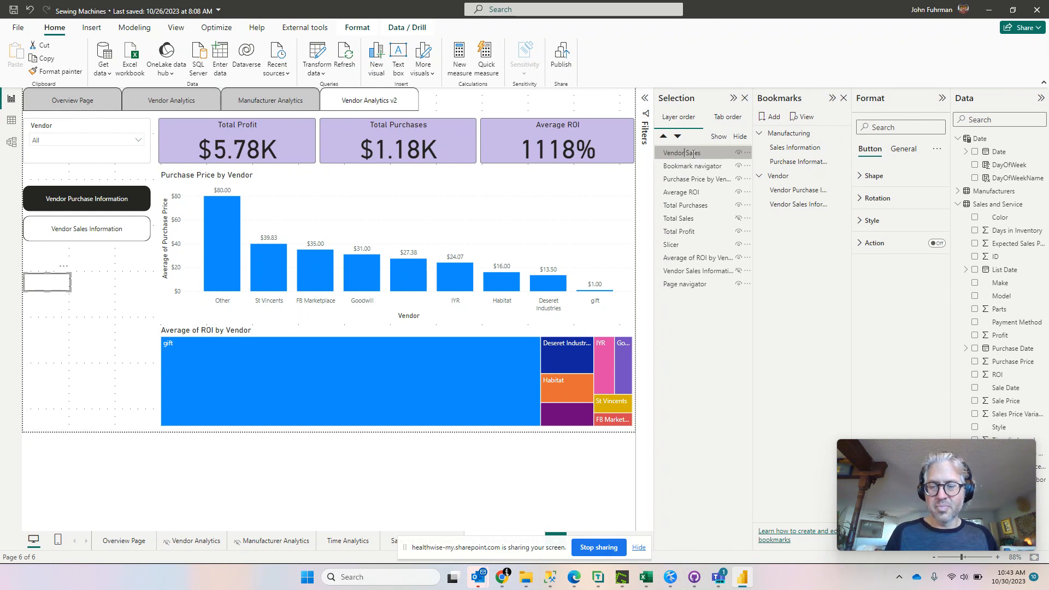
pyautogui.press('Return')
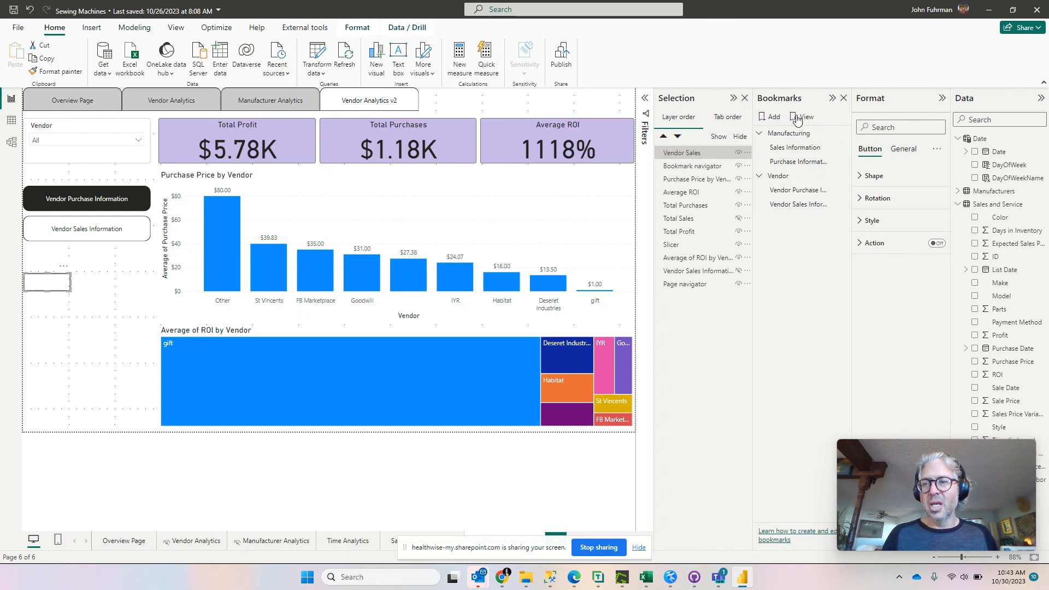
# Step: Change the Vendor Sales button's default shape to Rounded Rectangle
pyautogui.click(874, 176)
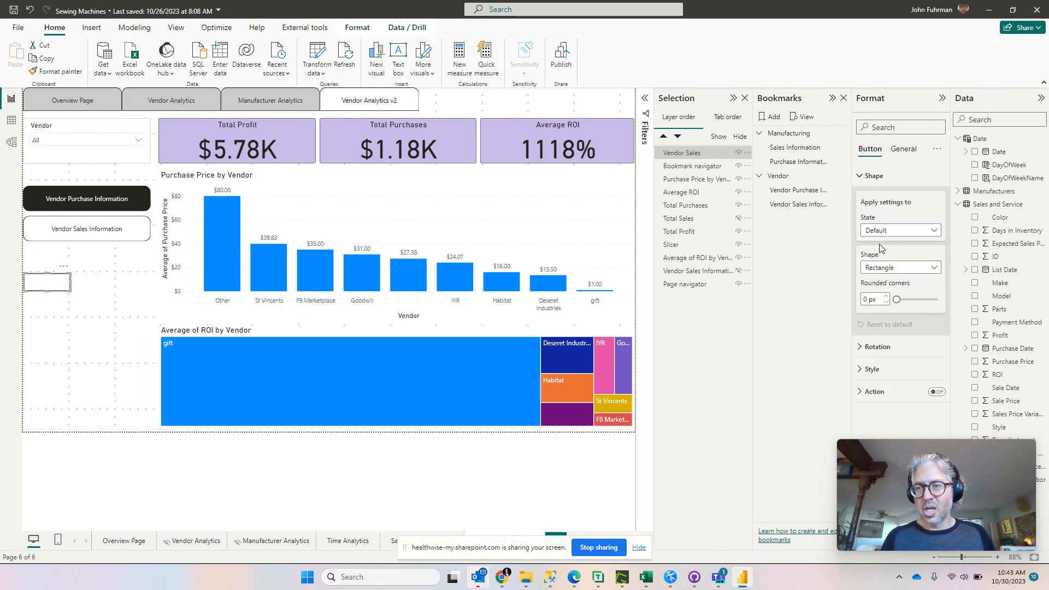
pyautogui.click(894, 263)
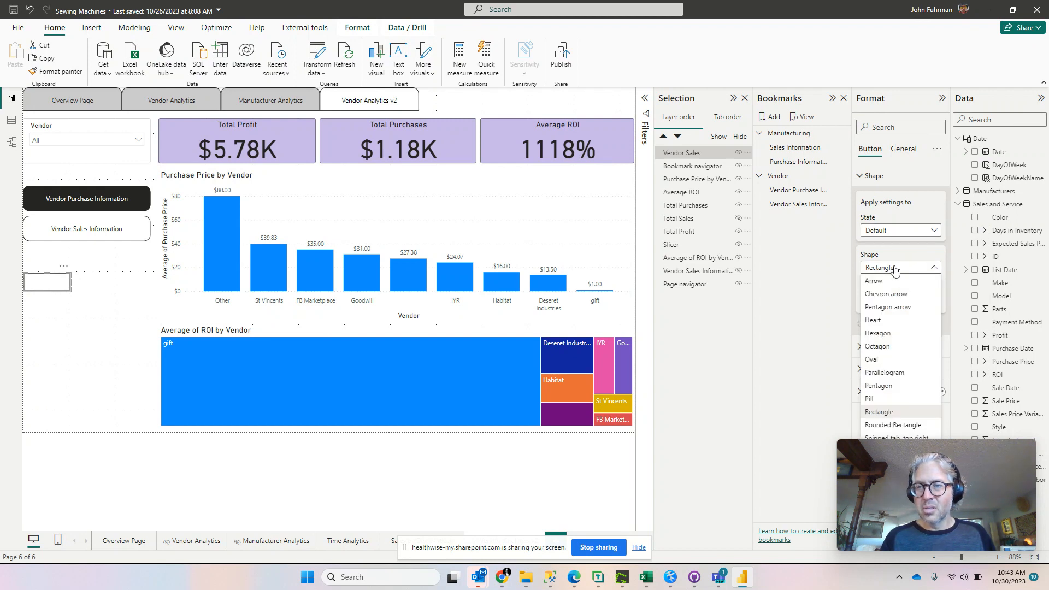
pyautogui.click(896, 424)
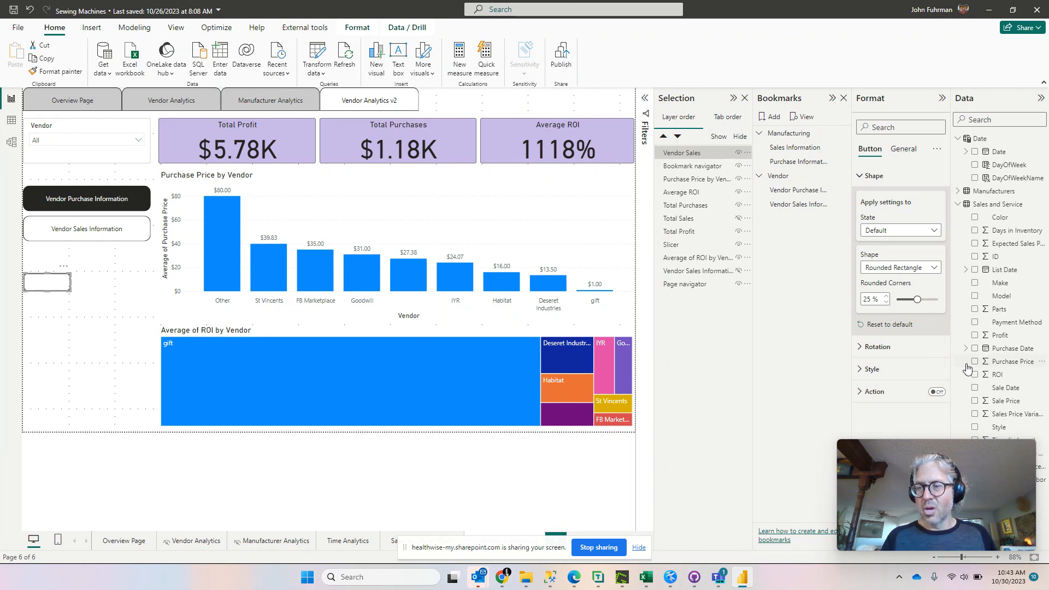
pyautogui.click(901, 235)
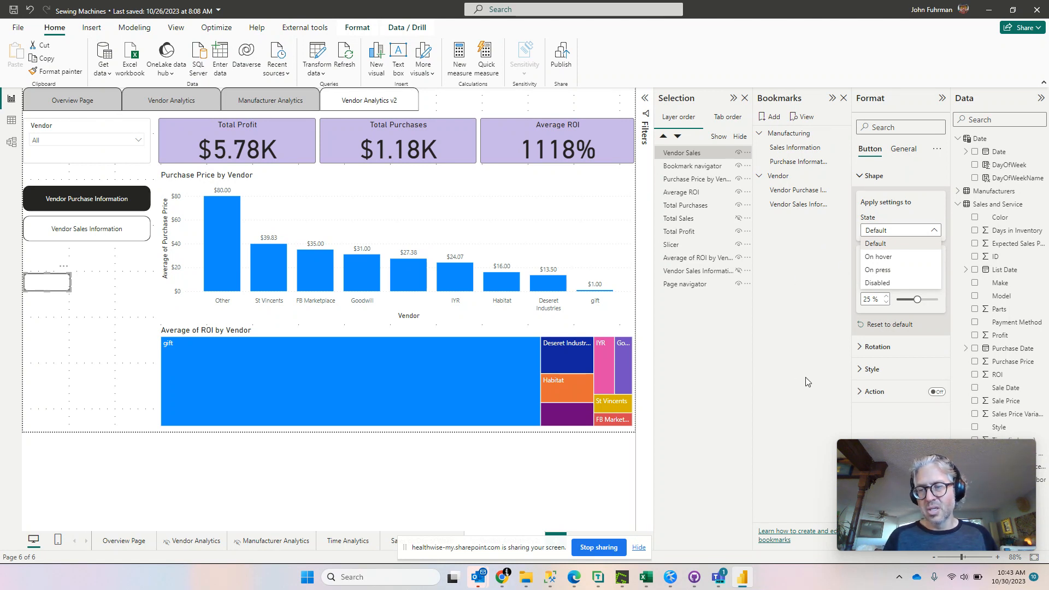
pyautogui.click(860, 374)
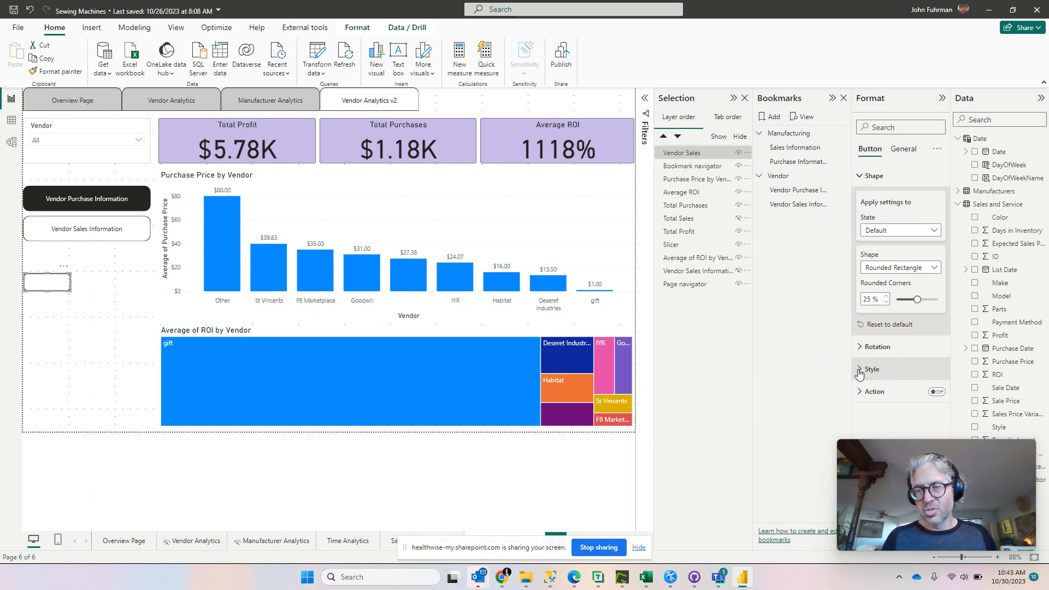
# Step: Examine the text, icon, fill and border style settings for the button's On press state
pyautogui.click(859, 371)
pyautogui.scroll(-4, 858, 369)
pyautogui.scroll(2, 858, 369)
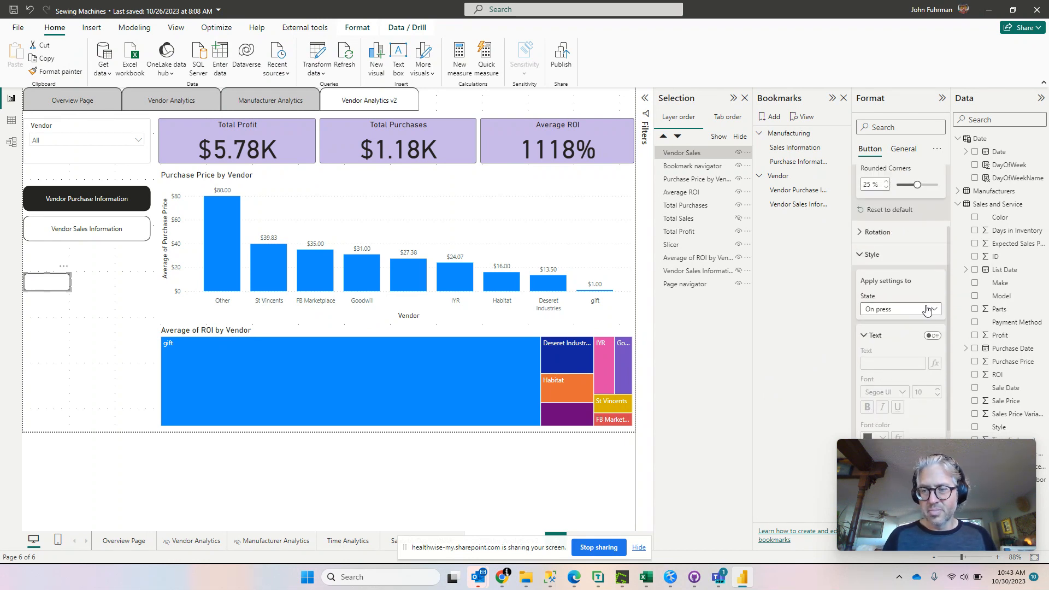
pyautogui.moveTo(967, 503)
pyautogui.moveTo(980, 471); pyautogui.dragTo(198, 441)
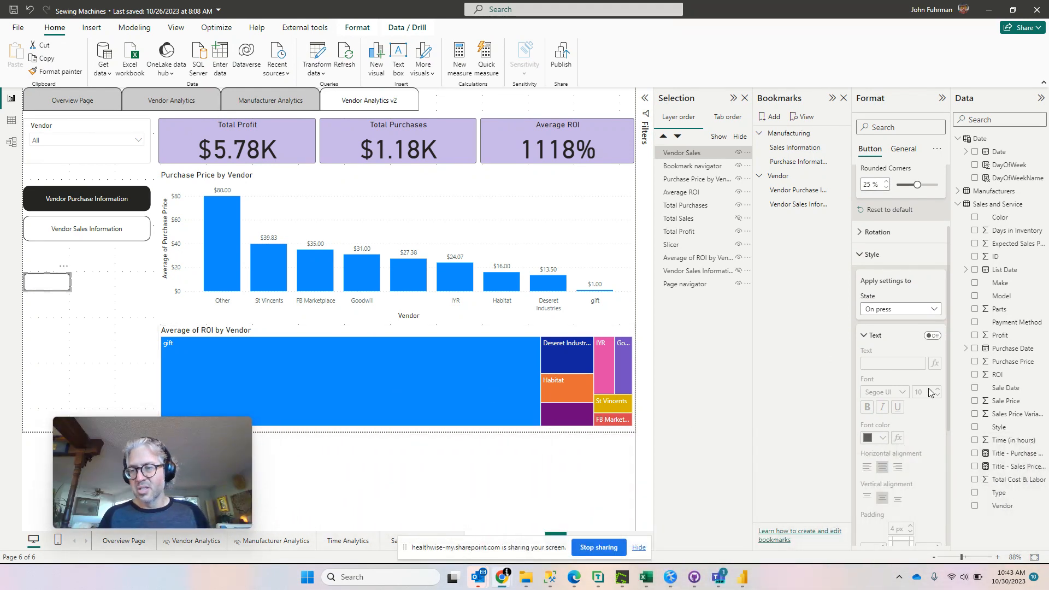
pyautogui.scroll(-3, 854, 392)
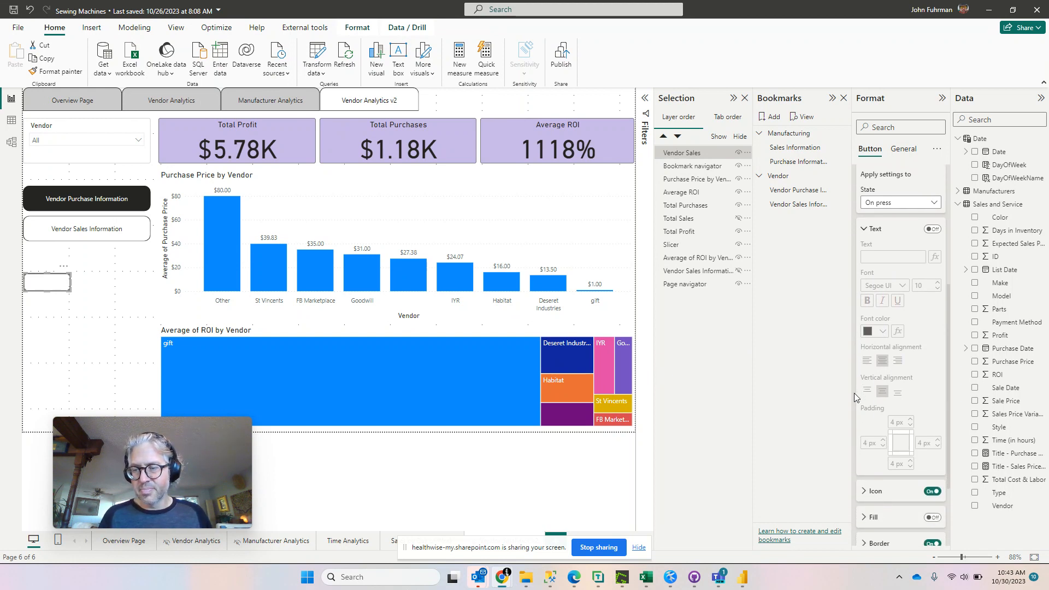
pyautogui.scroll(-3, 854, 392)
pyautogui.scroll(5, 859, 362)
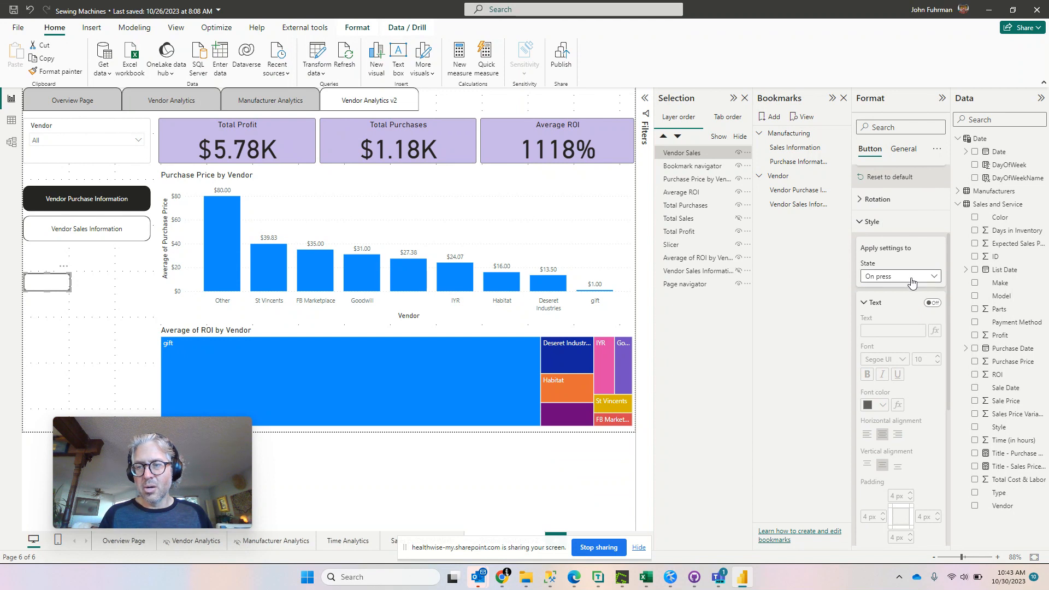
# Step: For the button's Default state, enable text reading "Vendor Sales" and turn on the fill
pyautogui.click(911, 277)
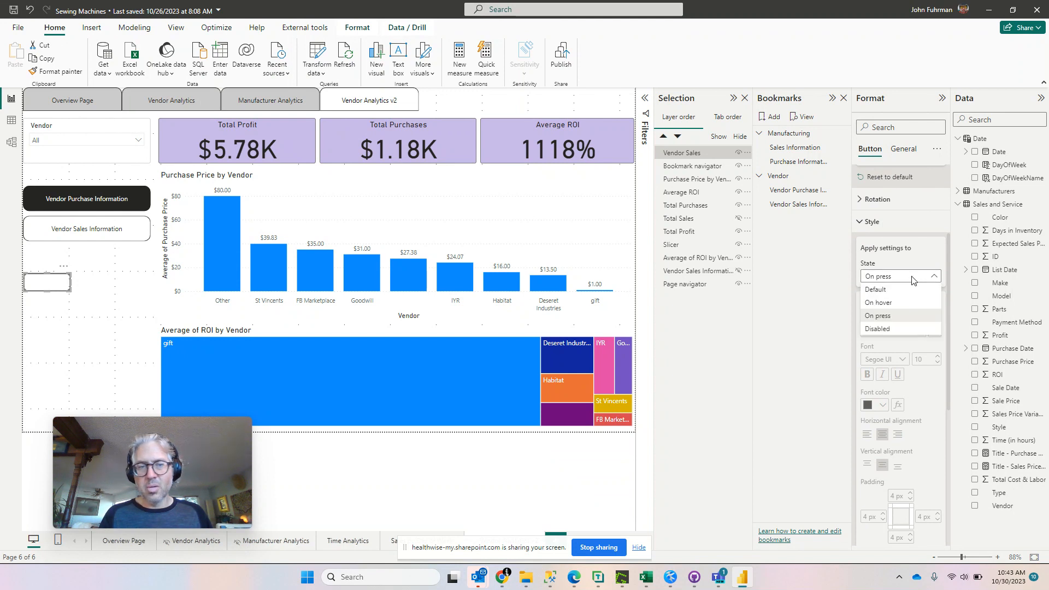
pyautogui.click(877, 289)
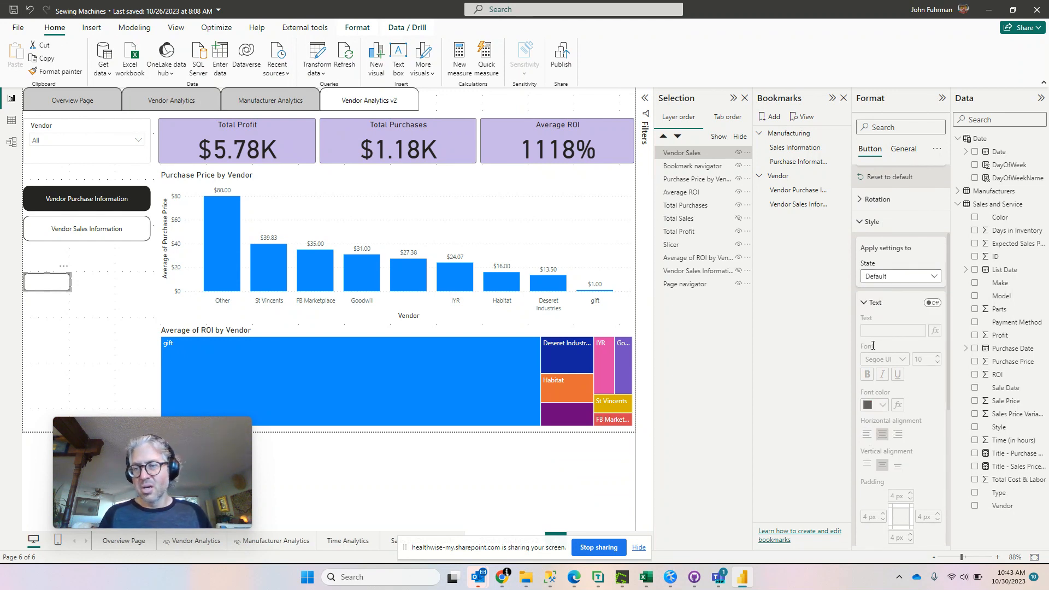
pyautogui.scroll(-1, 876, 354)
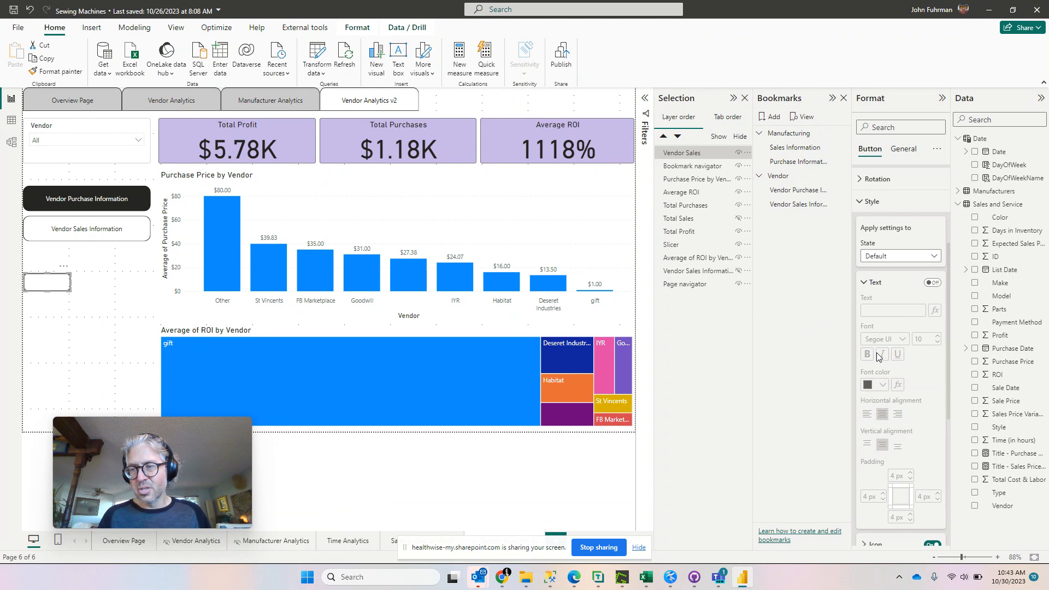
pyautogui.click(932, 283)
pyautogui.click(879, 309)
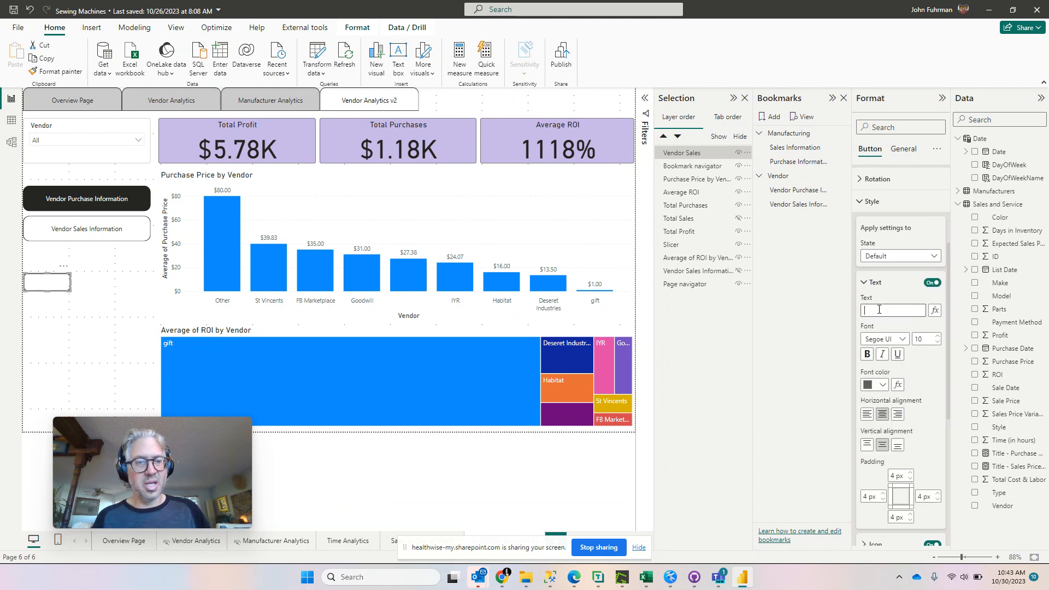
pyautogui.write('Vendor')
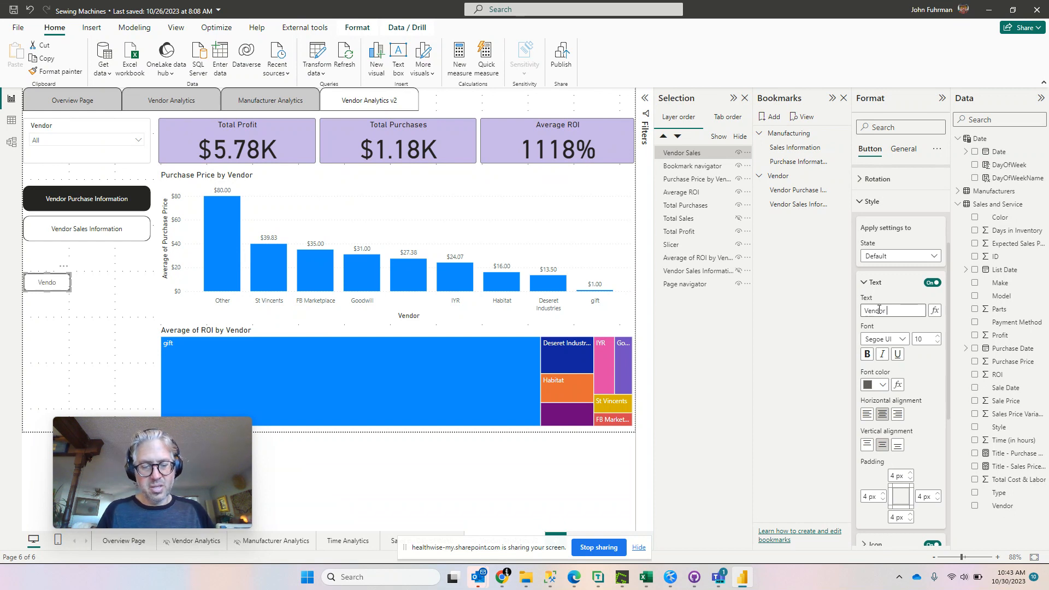
pyautogui.write(' Sales')
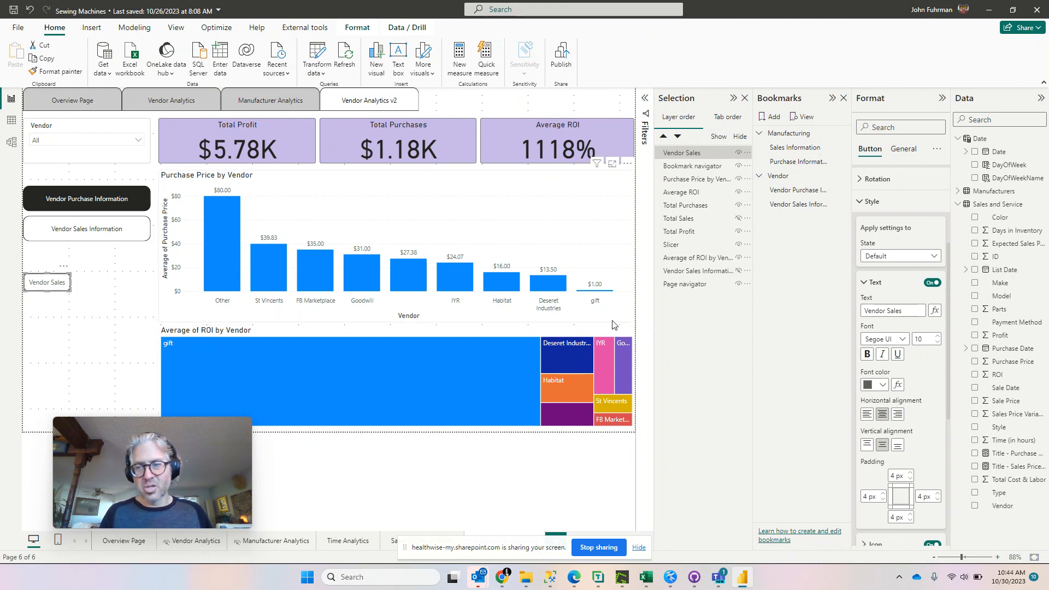
pyautogui.scroll(-5, 878, 331)
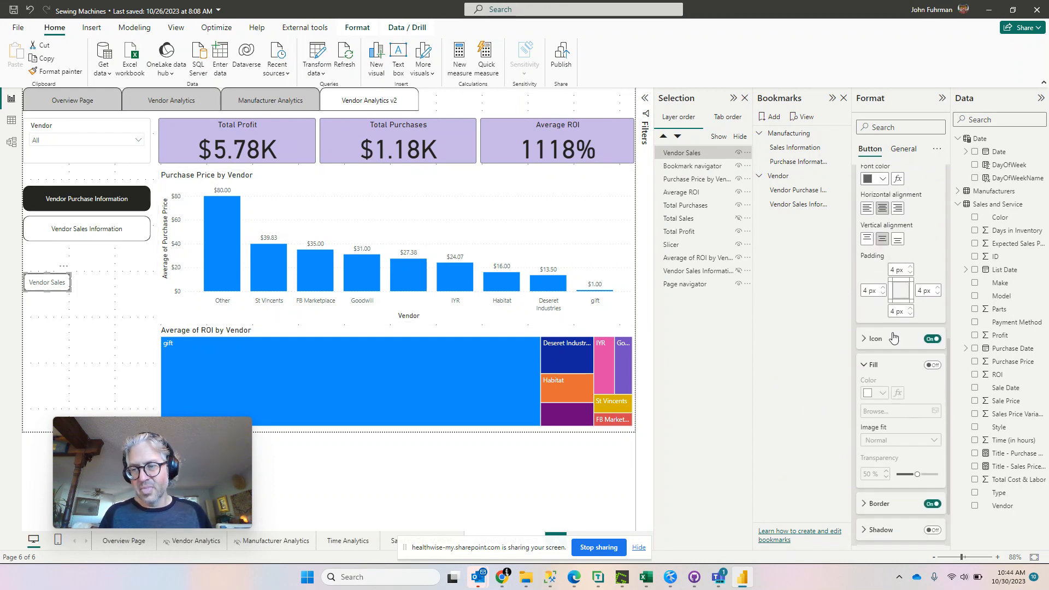
pyautogui.click(933, 341)
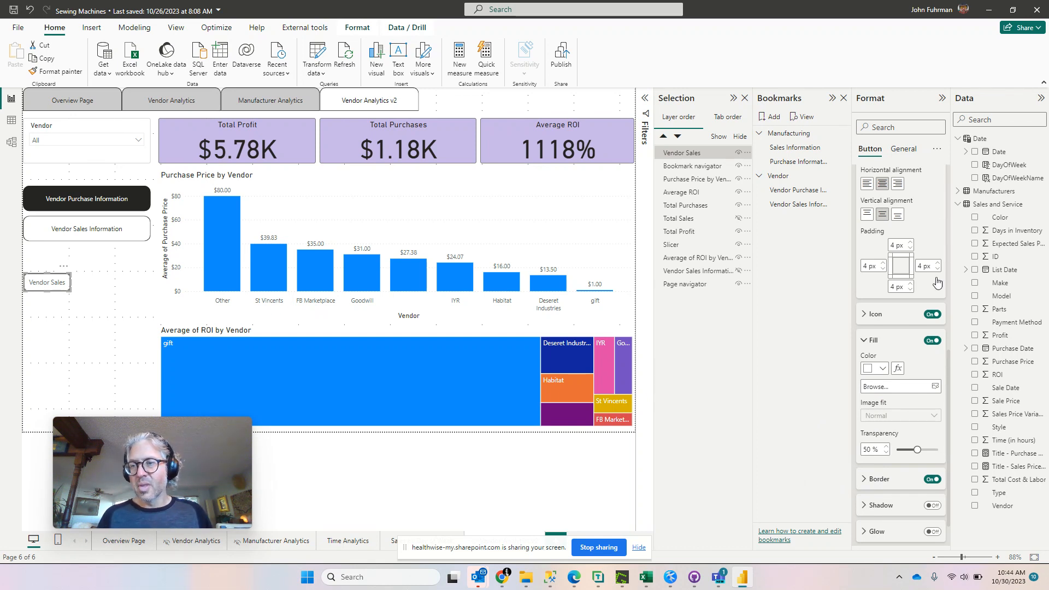
# Step: Set the button's fill color to light gray for the On hover state
pyautogui.moveTo(950, 361); pyautogui.dragTo(950, 266)
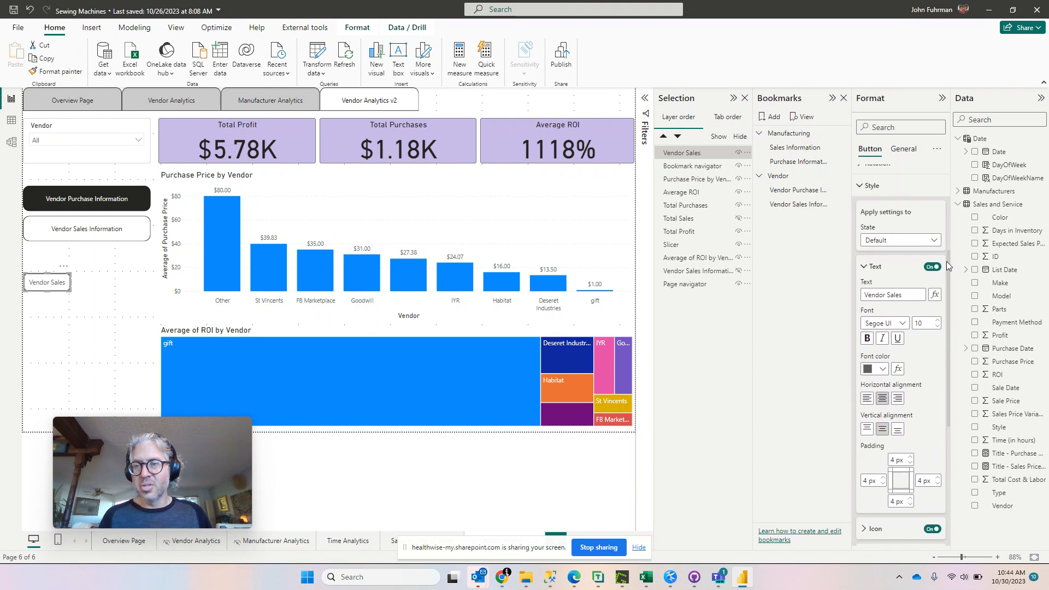
pyautogui.click(886, 238)
pyautogui.click(881, 268)
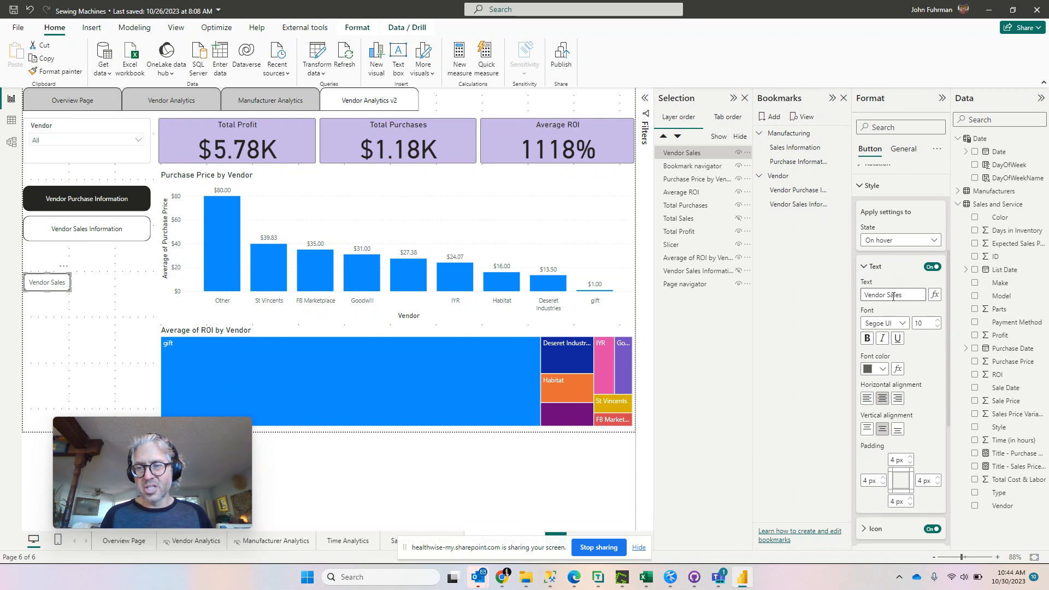
pyautogui.scroll(-3, 950, 300)
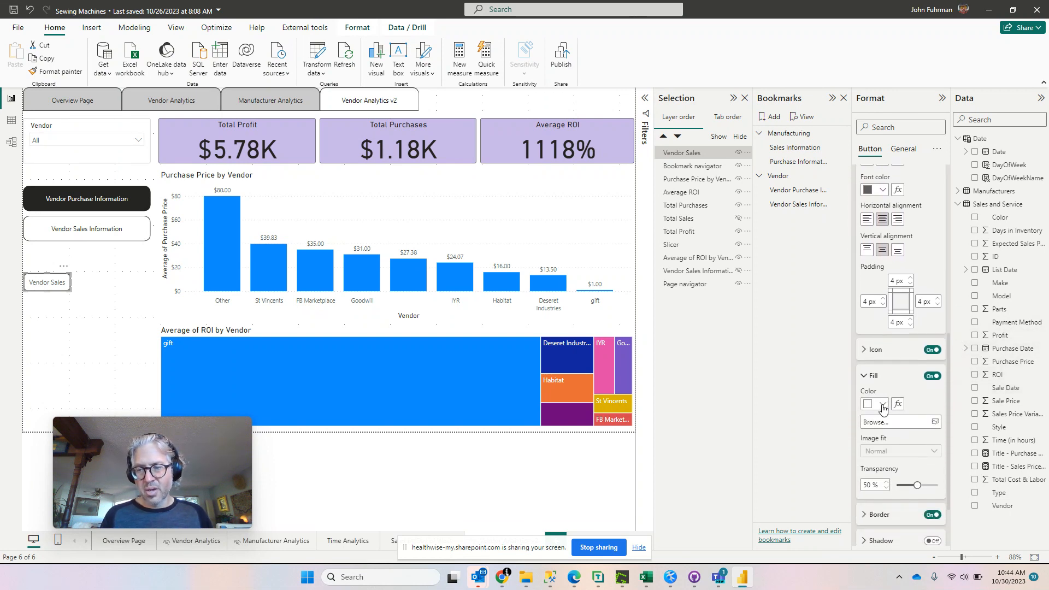
pyautogui.click(878, 404)
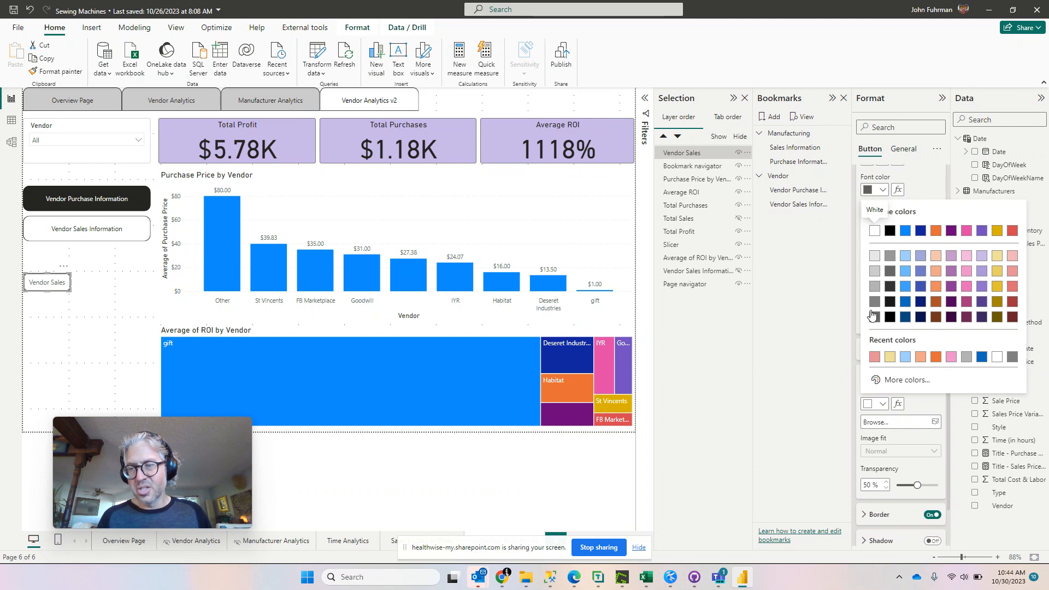
pyautogui.click(874, 255)
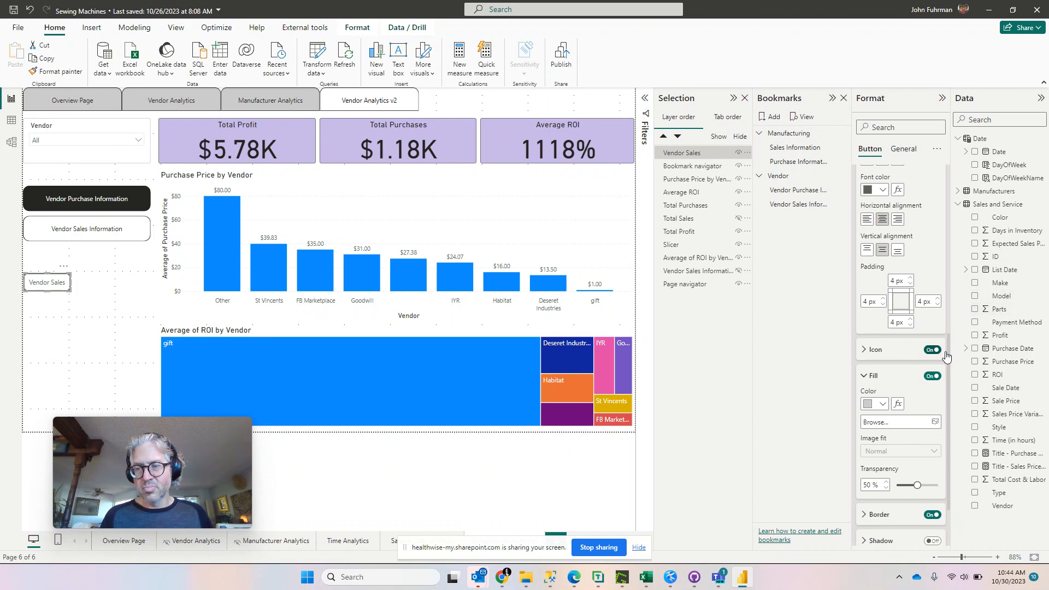
# Step: Set the Vendor Sales button's font color to white for the On press state
pyautogui.moveTo(947, 356); pyautogui.dragTo(943, 255)
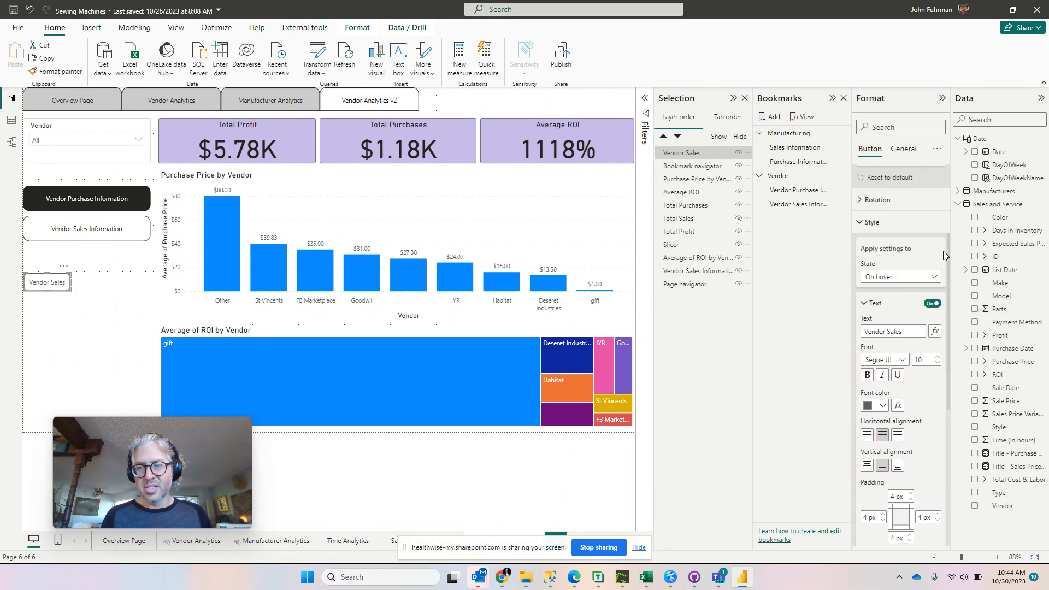
pyautogui.click(904, 278)
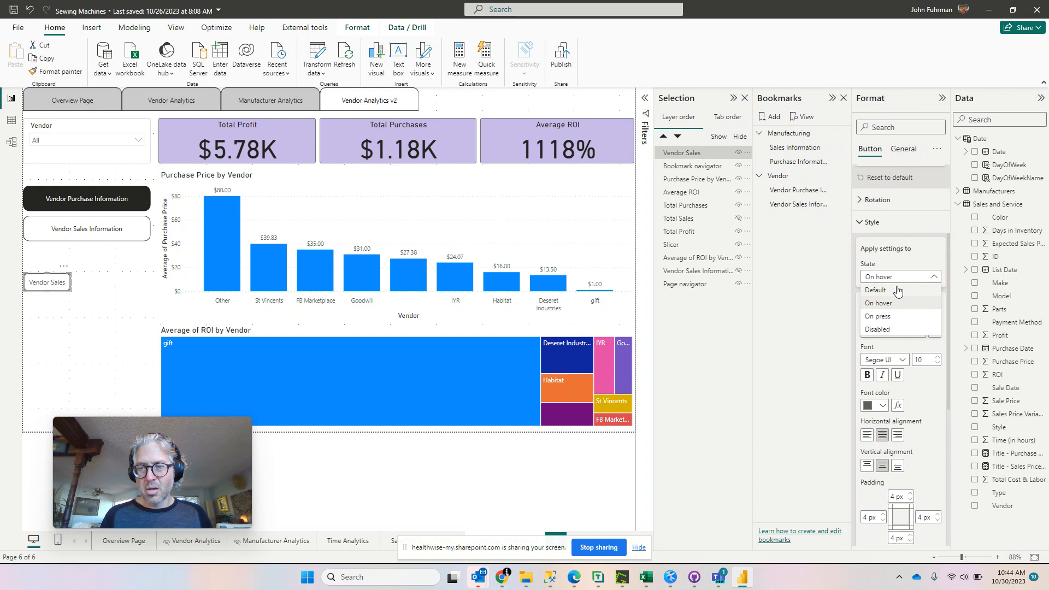
pyautogui.click(885, 318)
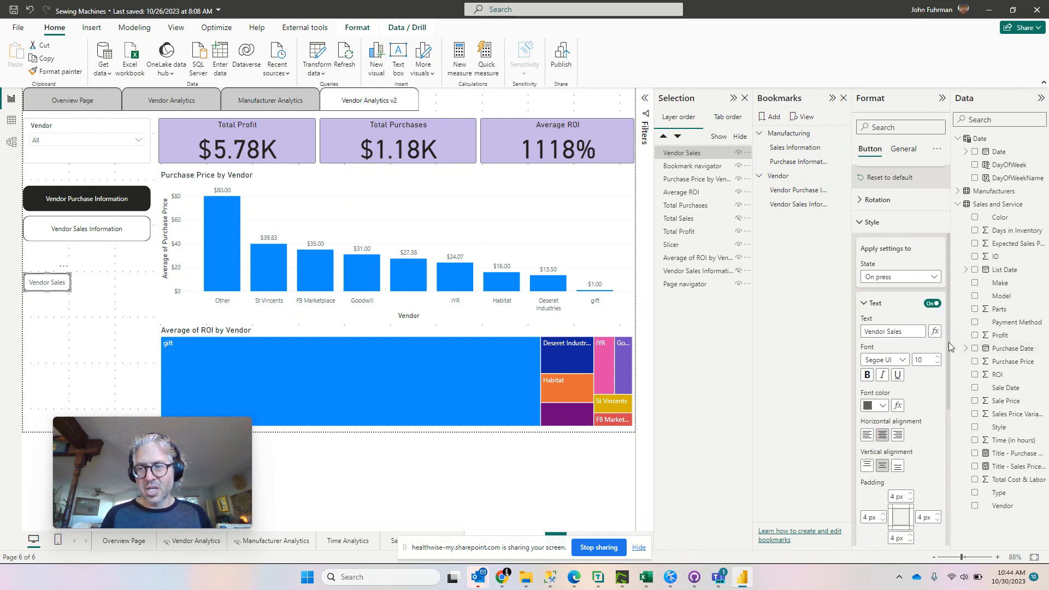
pyautogui.moveTo(949, 347); pyautogui.dragTo(947, 398)
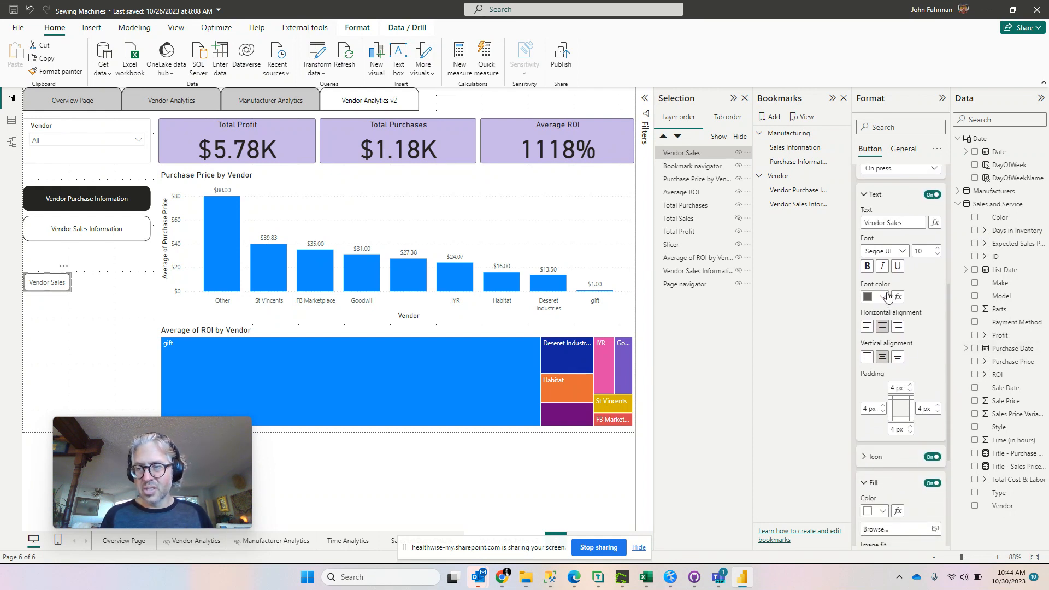
pyautogui.click(885, 297)
pyautogui.click(873, 338)
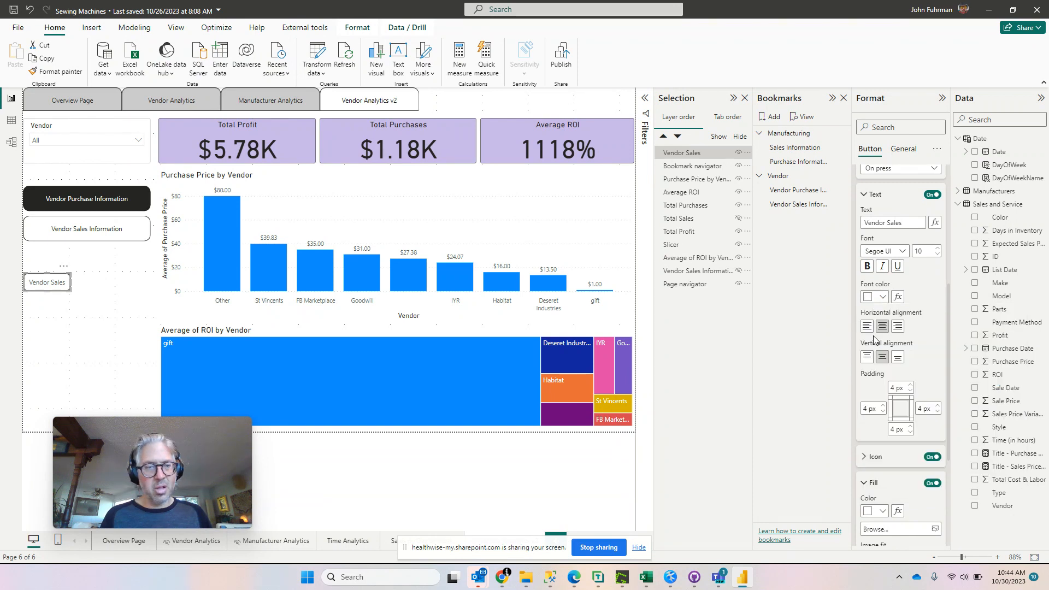
# Step: Set the button's fill color to dark gray for the On press state
pyautogui.scroll(-4, 948, 310)
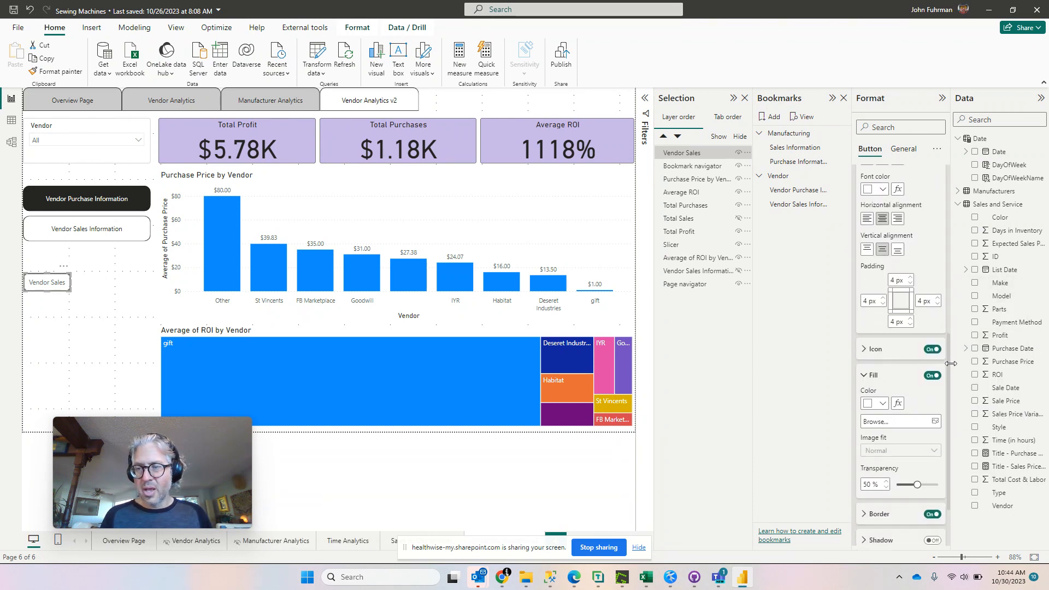
pyautogui.click(883, 329)
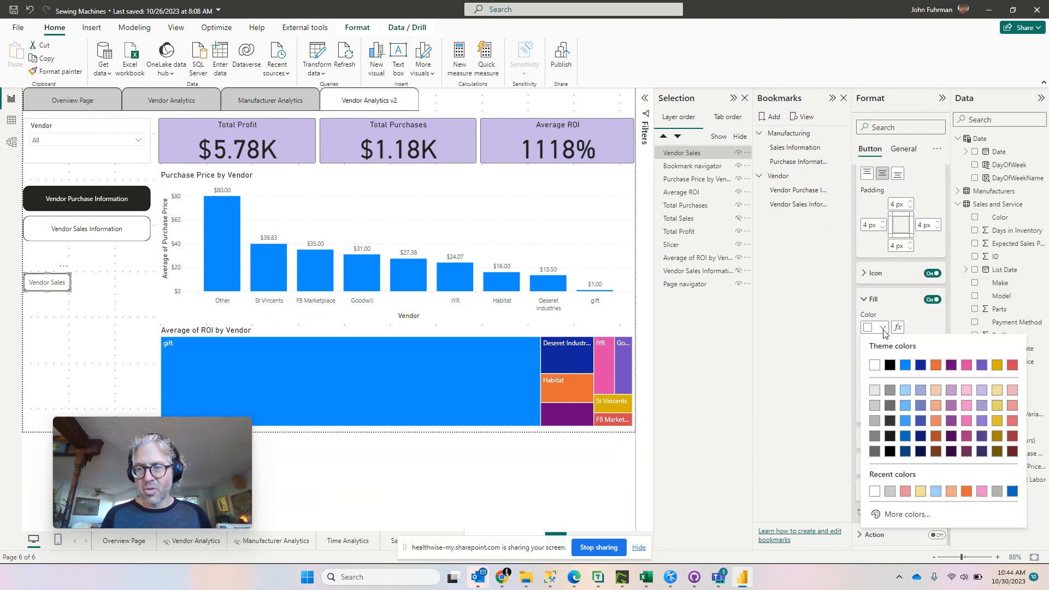
pyautogui.click(875, 451)
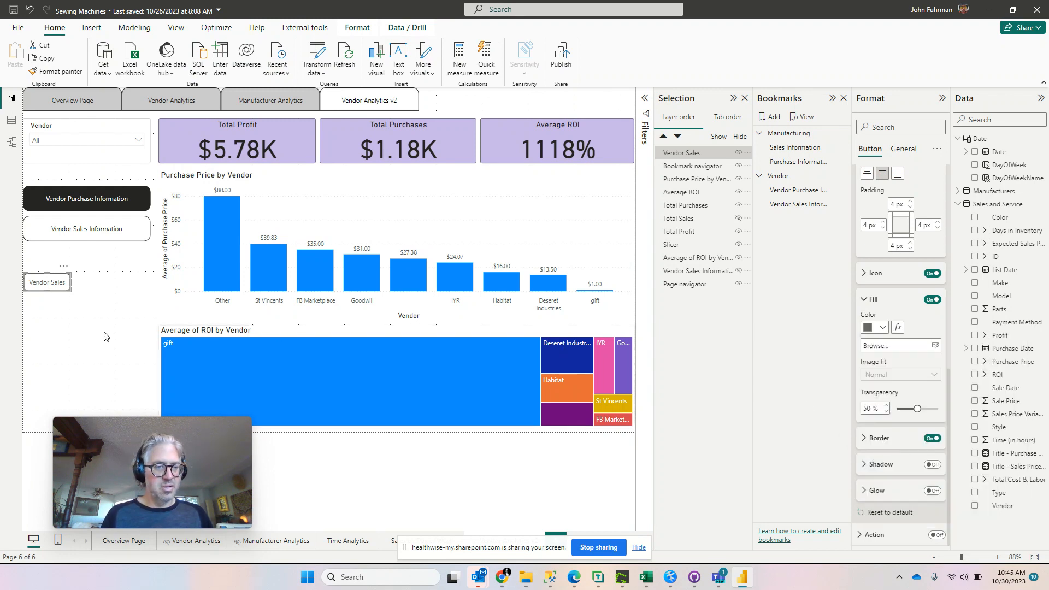
# Step: Test how the Vendor Sales button looks on the report page when hovered over and pressed
pyautogui.click(89, 340)
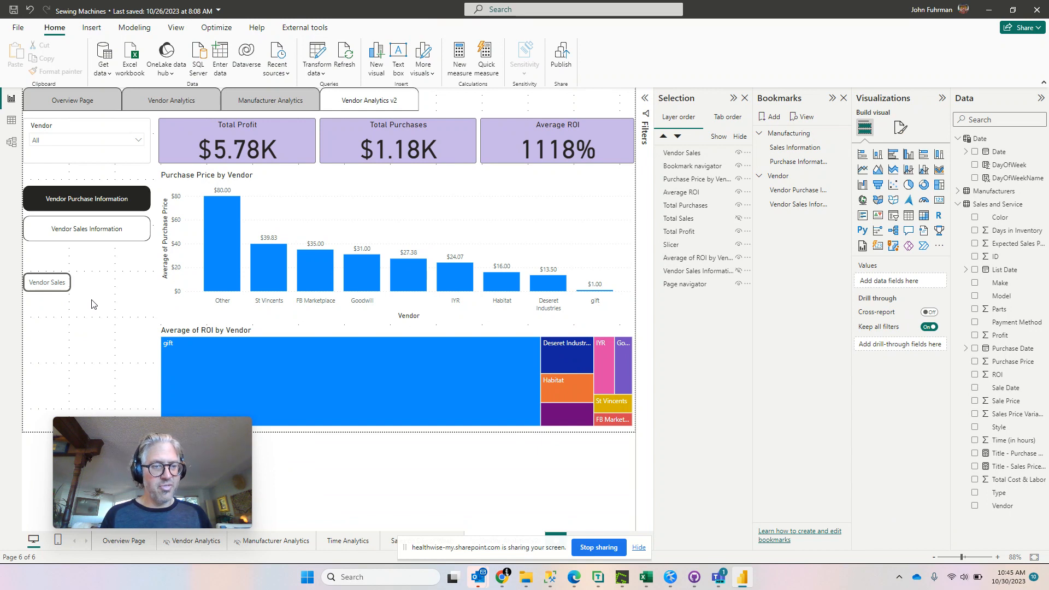
pyautogui.click(60, 290)
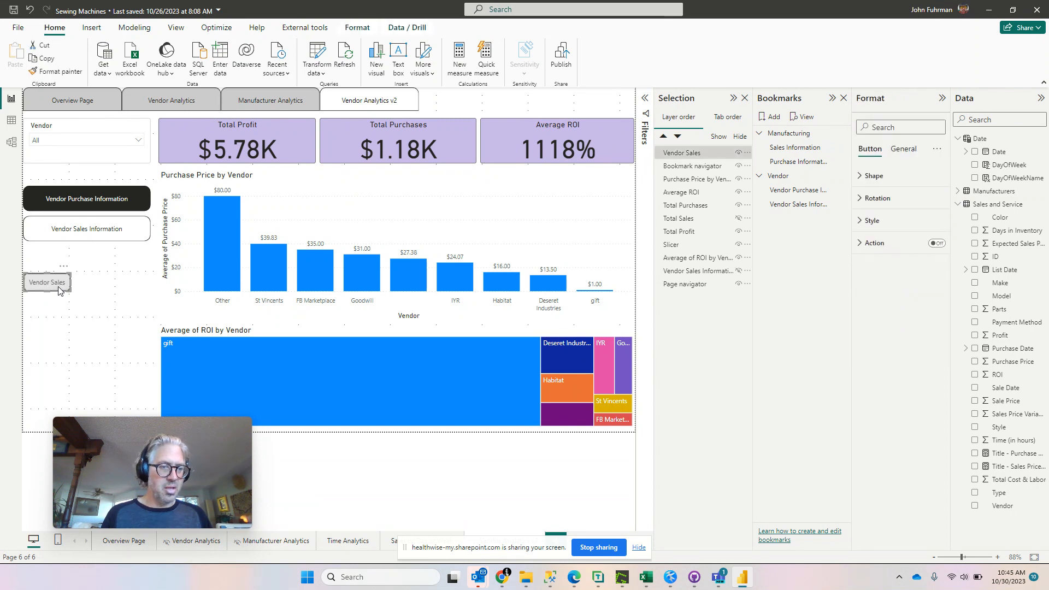
pyautogui.click(60, 291)
pyautogui.click(60, 291)
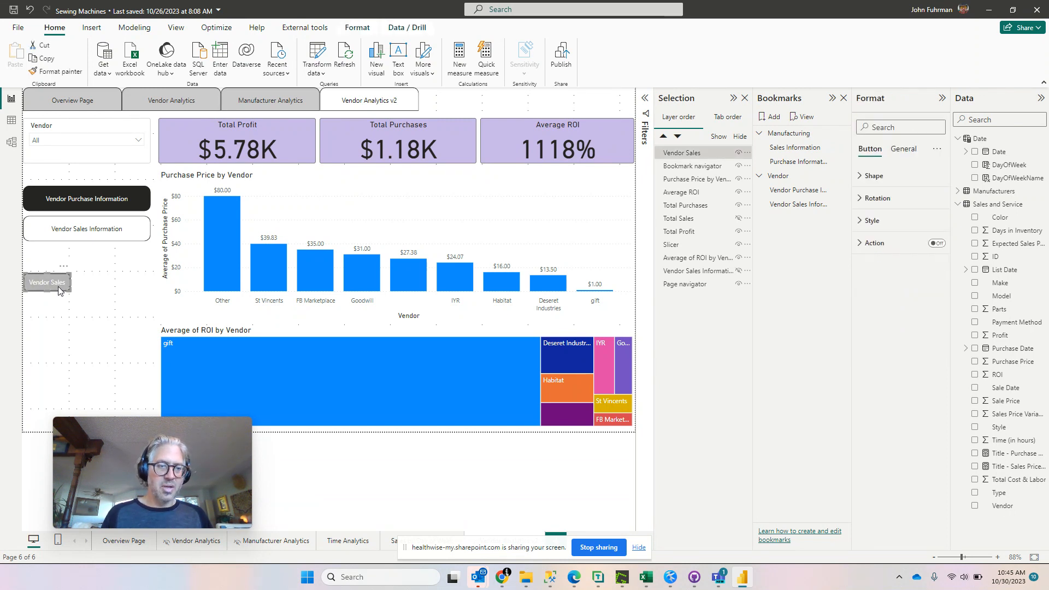
pyautogui.click(60, 291)
pyautogui.click(61, 291)
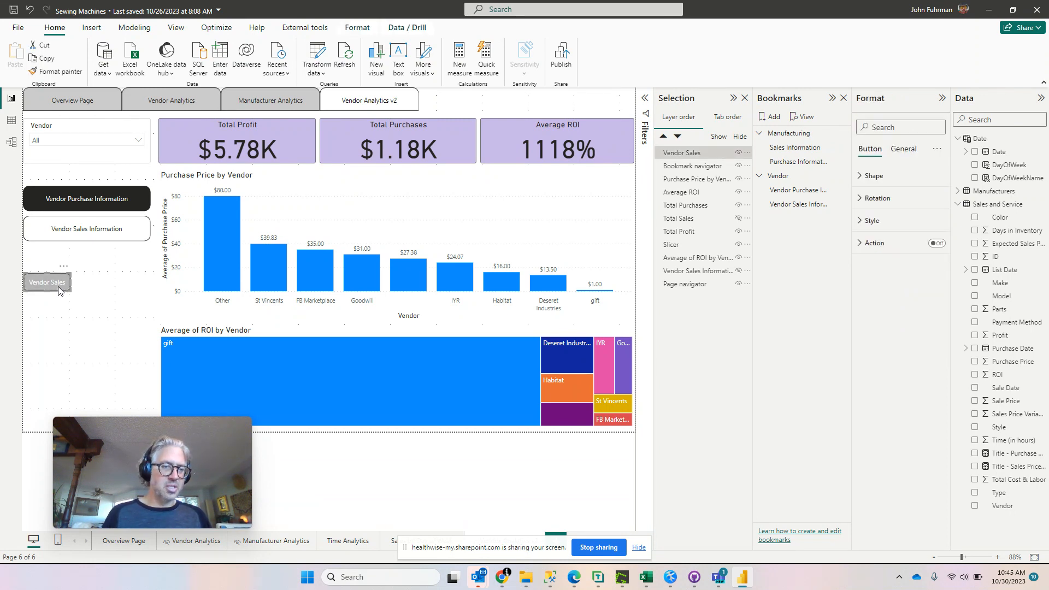
pyautogui.click(85, 306)
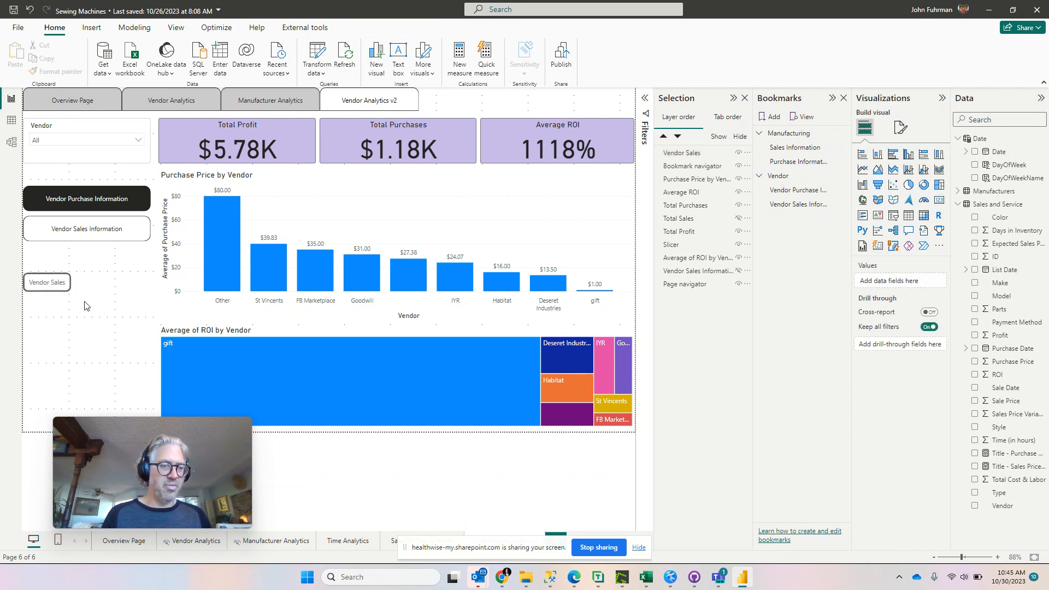
# Step: Turn on the Vendor Sales button's action, link it to the Vendor Sales Information bookmark, and test the button on the page
pyautogui.click(52, 287)
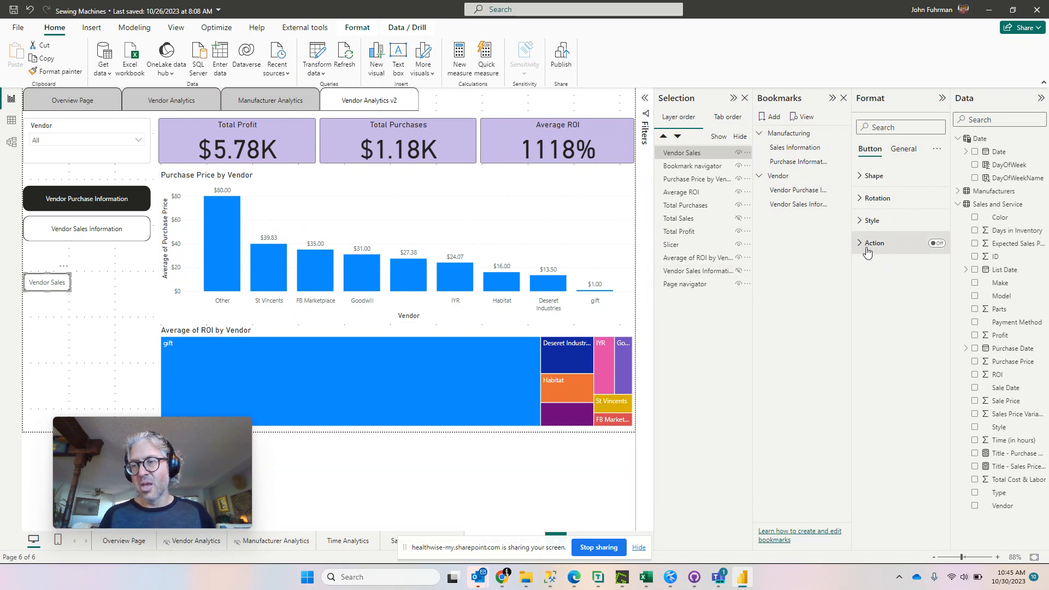
pyautogui.click(938, 243)
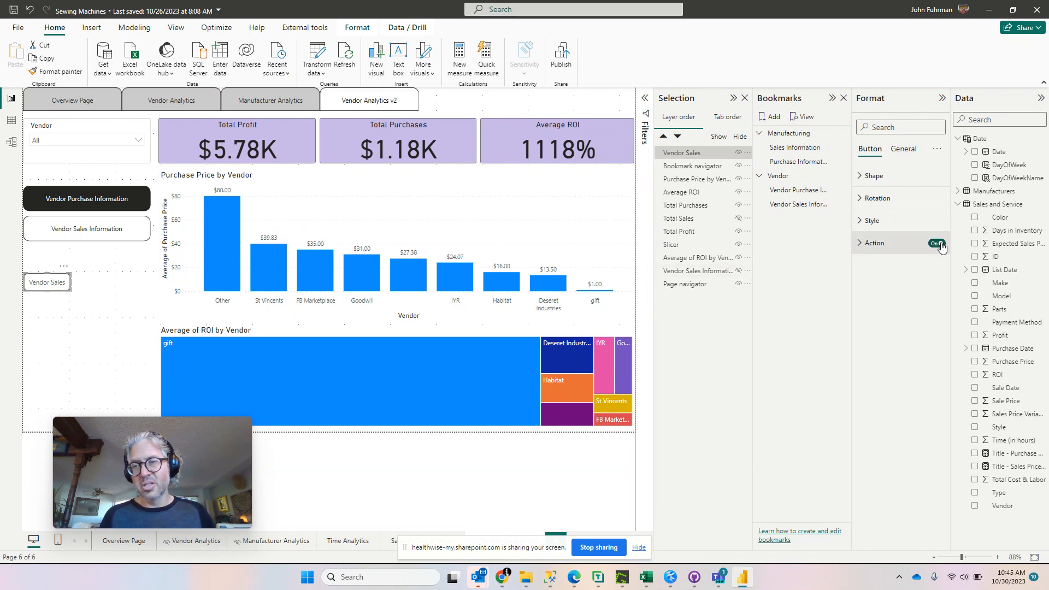
pyautogui.click(859, 244)
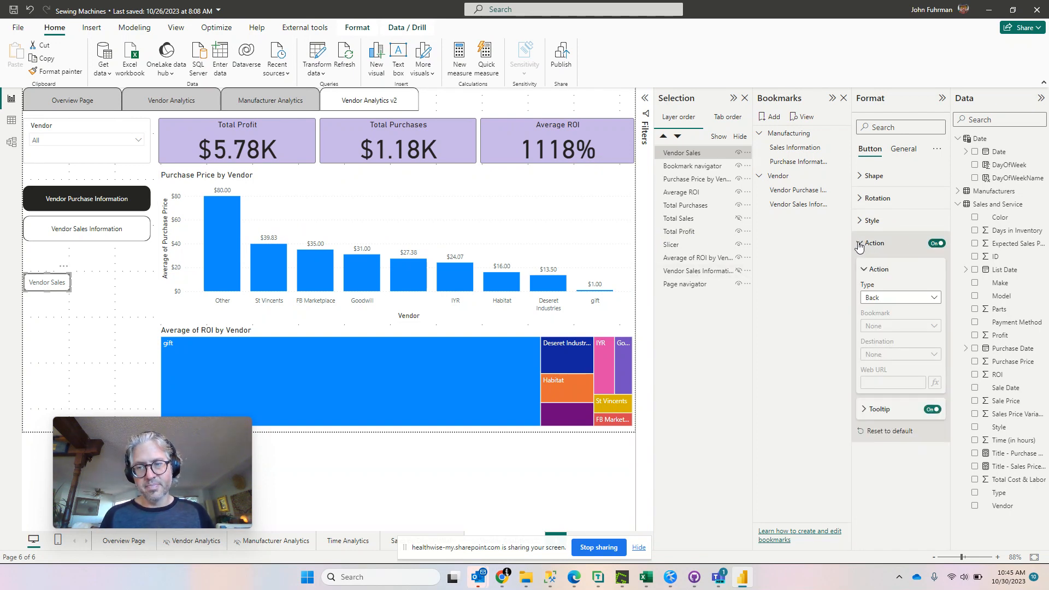
pyautogui.click(888, 299)
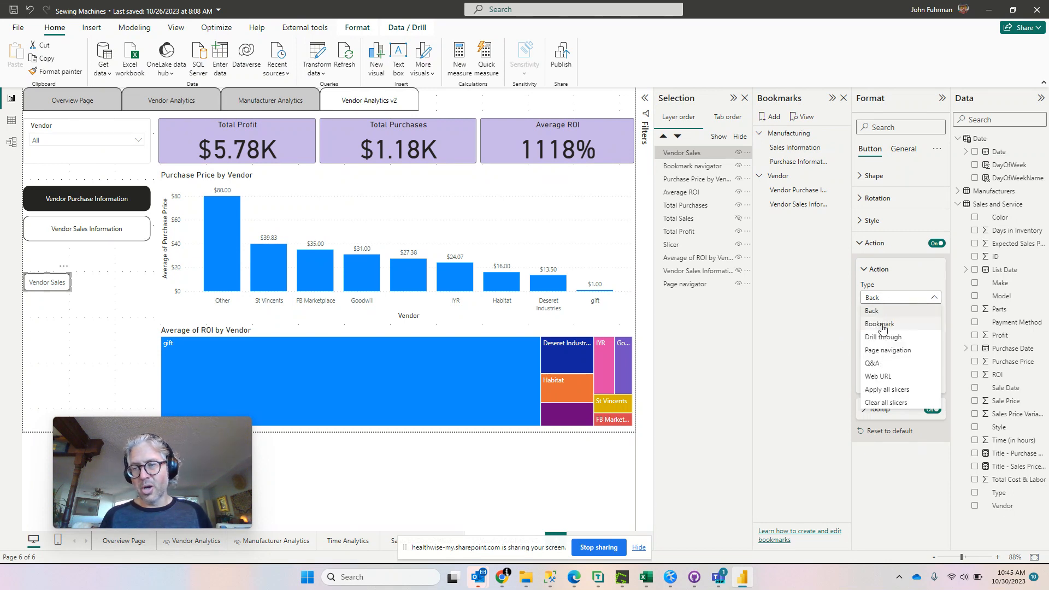
pyautogui.click(884, 326)
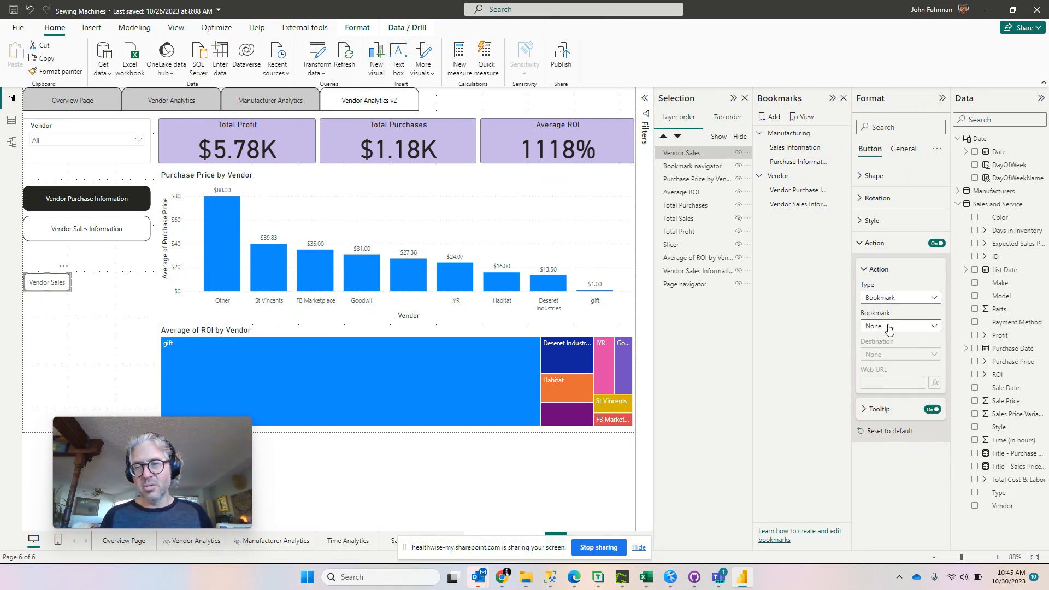
pyautogui.click(887, 327)
pyautogui.click(887, 327)
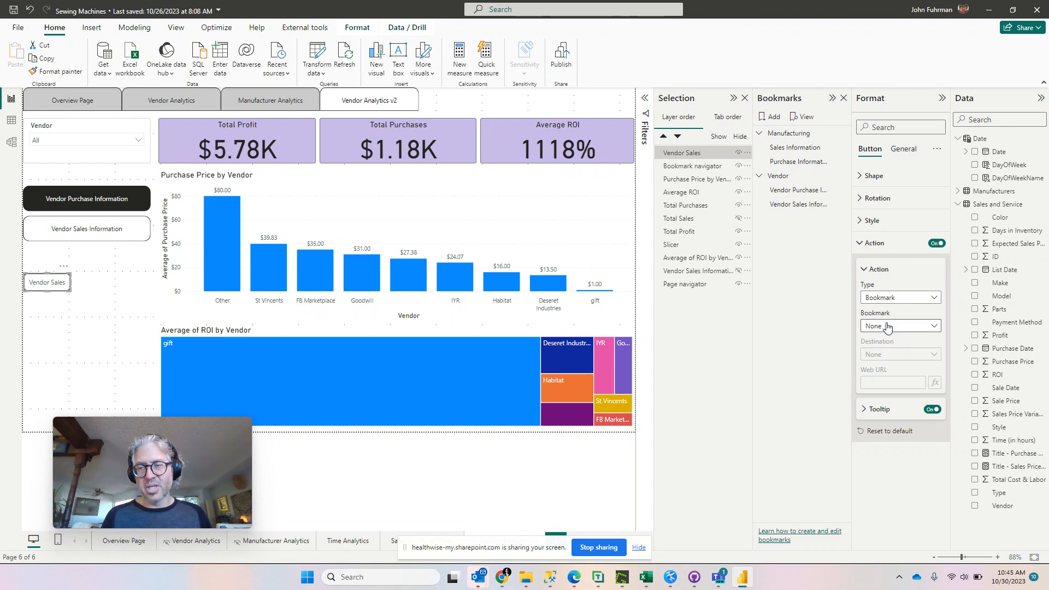
pyautogui.click(889, 328)
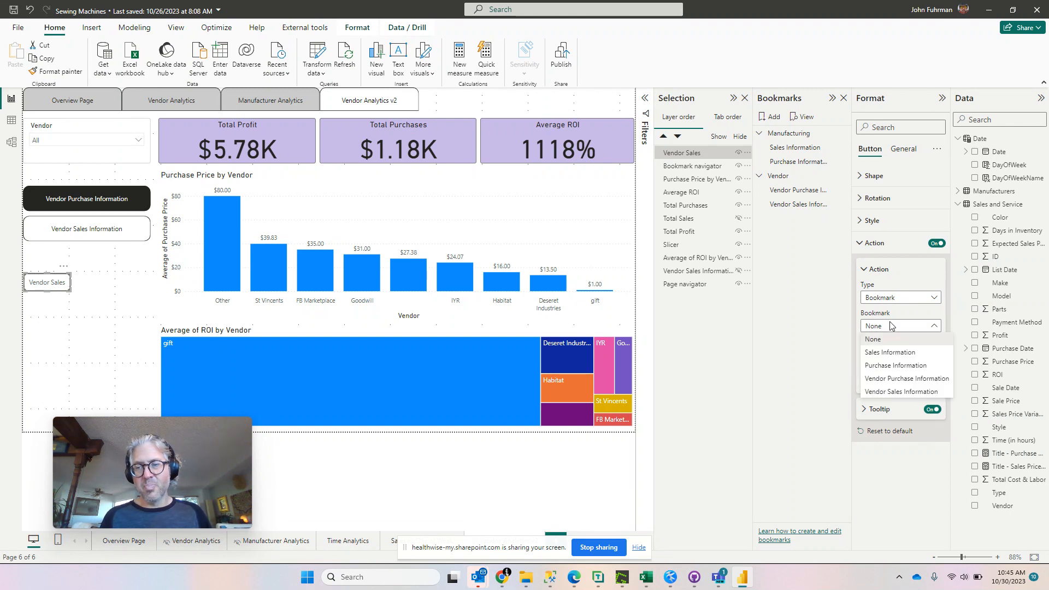
pyautogui.click(883, 392)
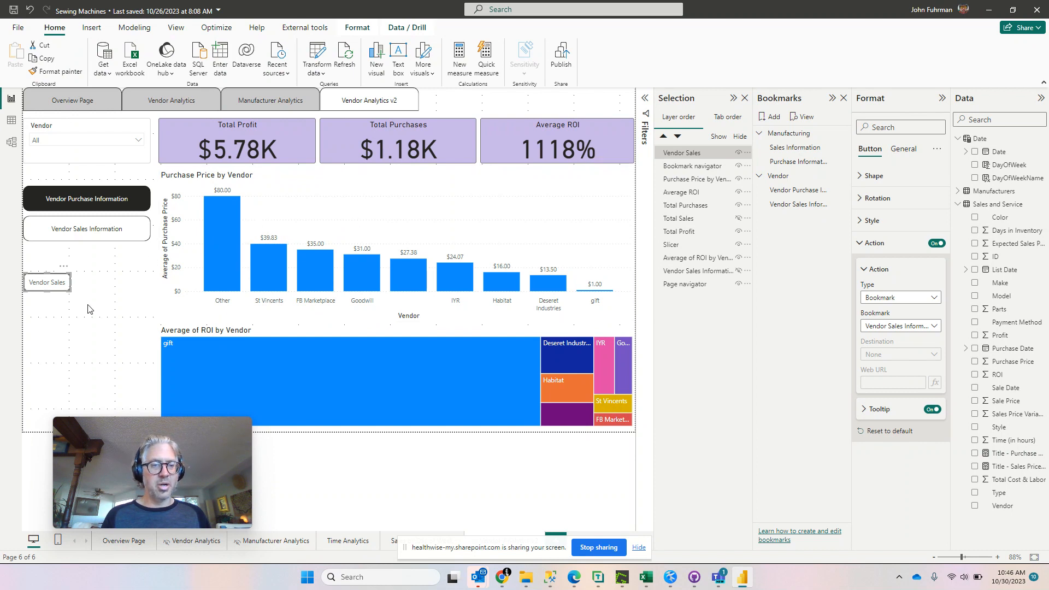
pyautogui.click(50, 296)
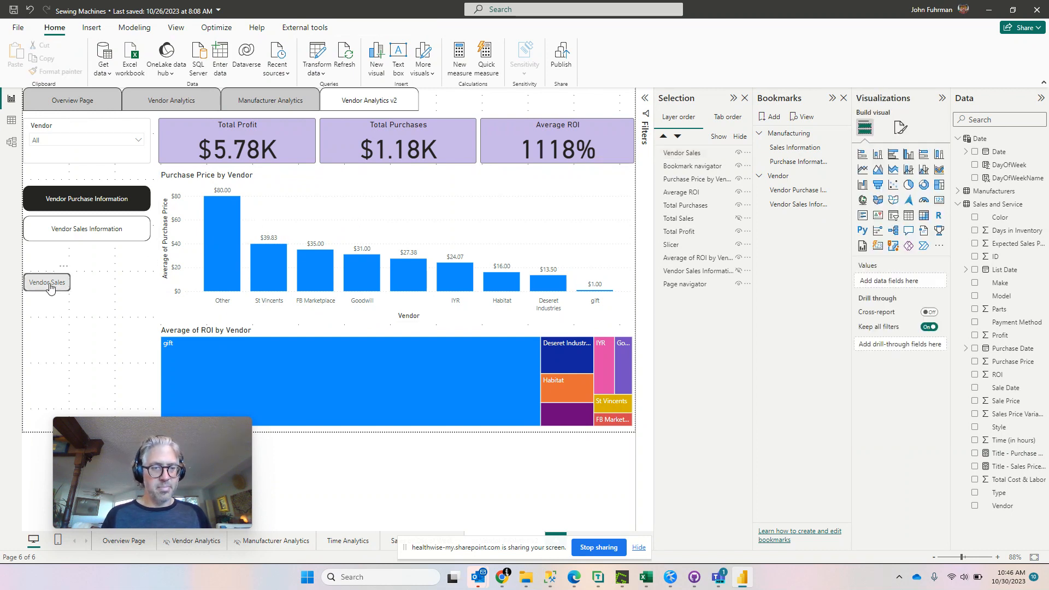
pyautogui.keyDown('ctrl'); pyautogui.click(48, 283); pyautogui.keyUp('ctrl')
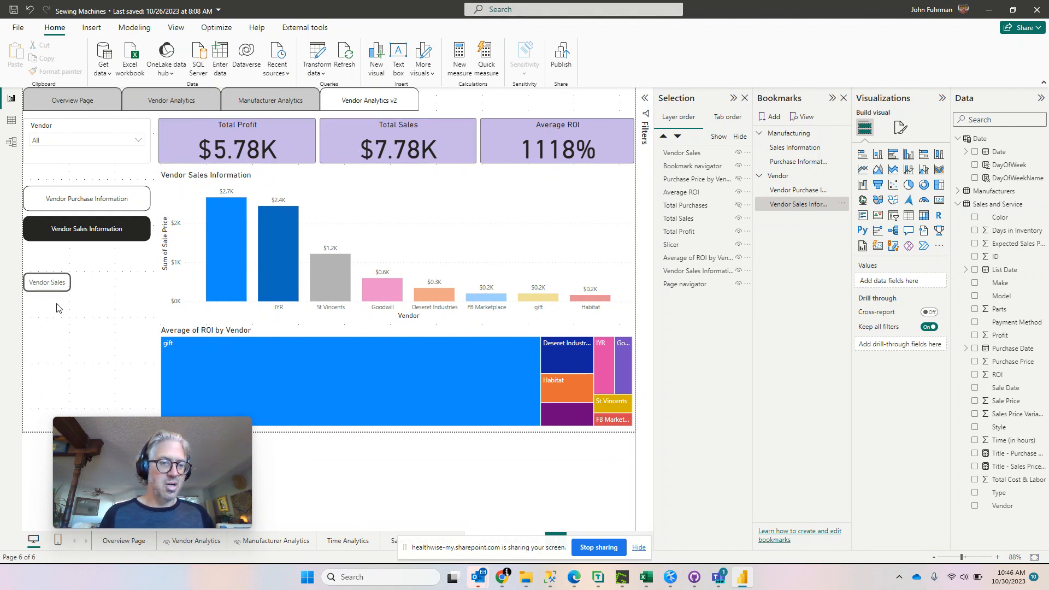
# Step: Duplicate the Vendor Sales button and place the copy directly beneath the original
pyautogui.click(55, 286)
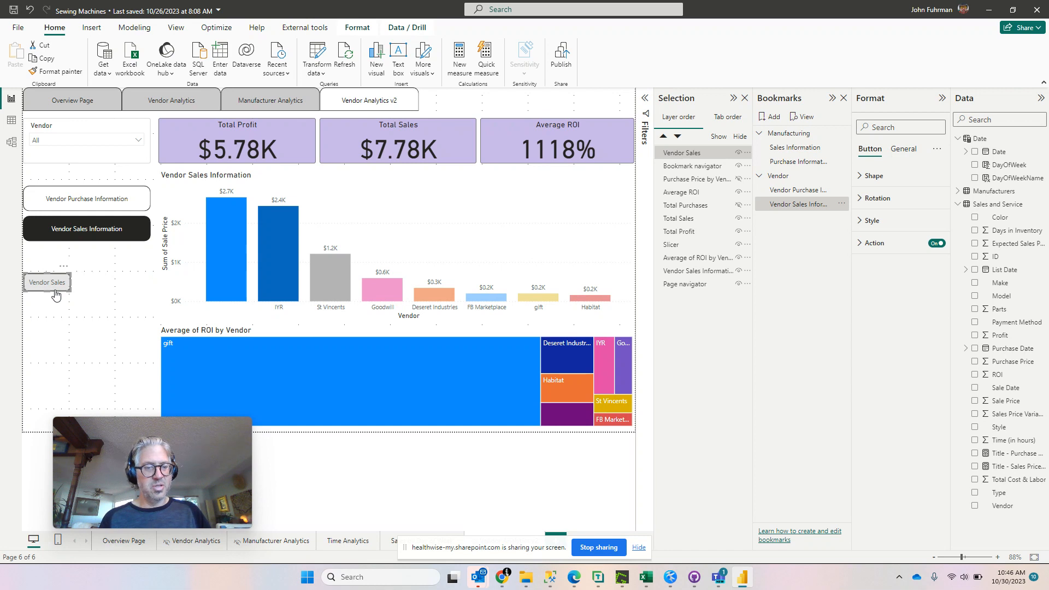
pyautogui.hotkey('ctrl', 'c')
pyautogui.hotkey('ctrl', 'v')
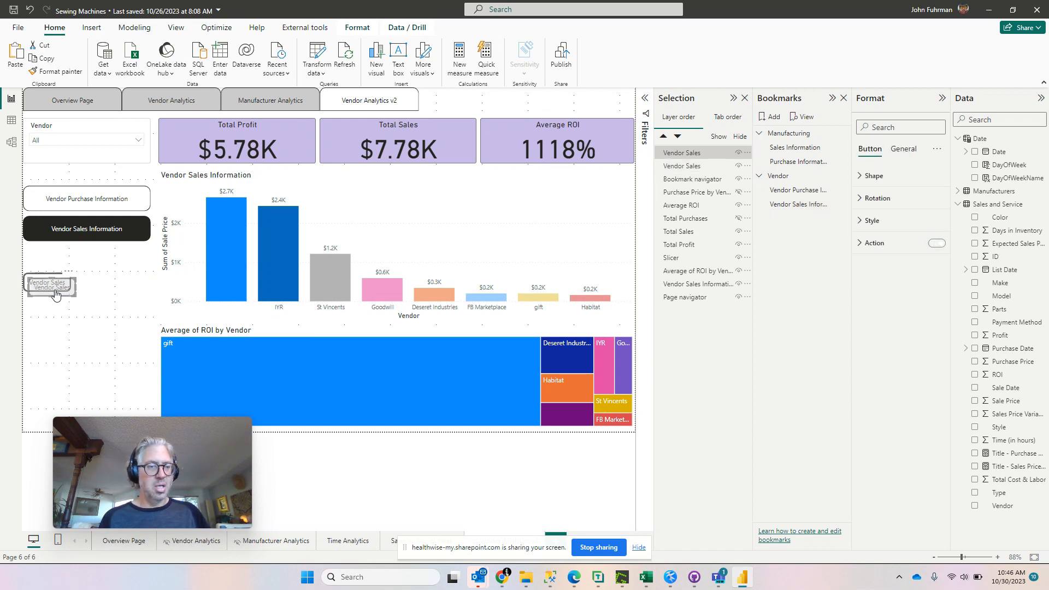
pyautogui.moveTo(49, 285); pyautogui.dragTo(48, 312)
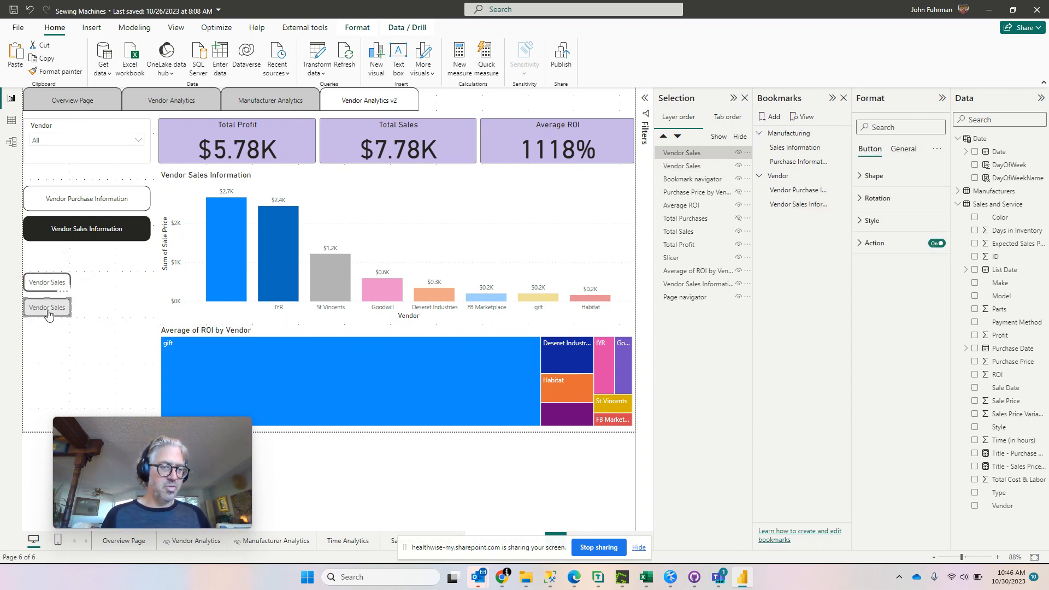
# Step: Change the copied button's bookmark action to Vendor Purchase Information
pyautogui.click(860, 249)
pyautogui.click(896, 327)
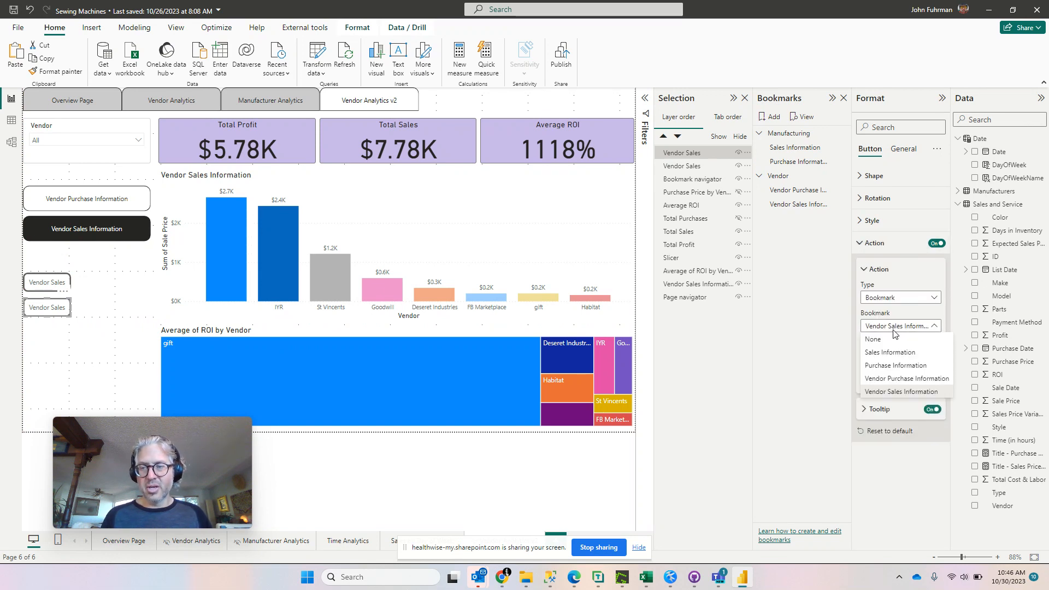
pyautogui.click(894, 379)
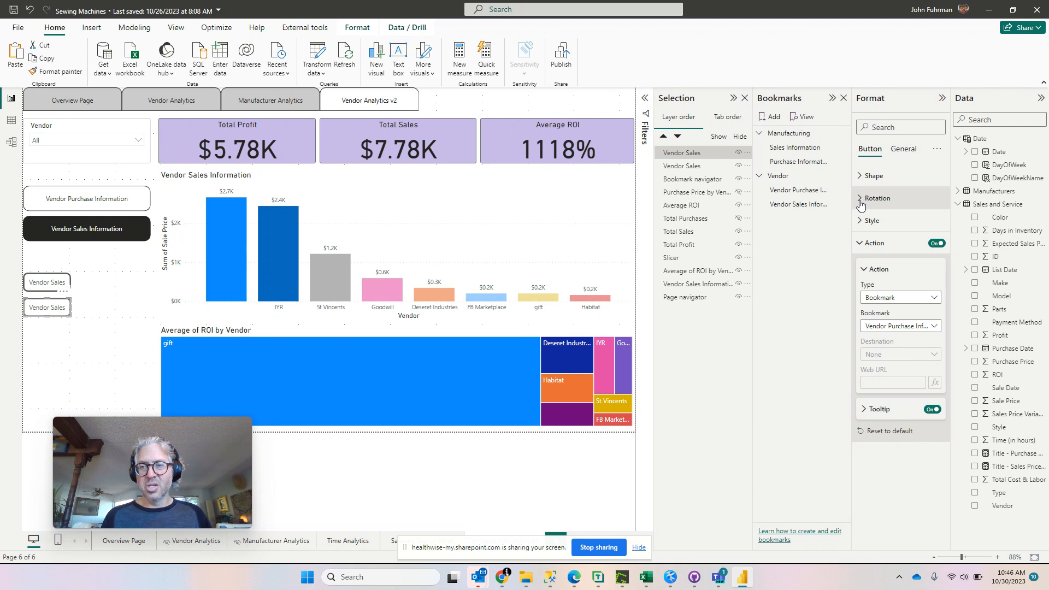
# Step: Change the copied button's Default state text to "Vendor Purchase" and check the text for the On hover and On press states
pyautogui.click(866, 221)
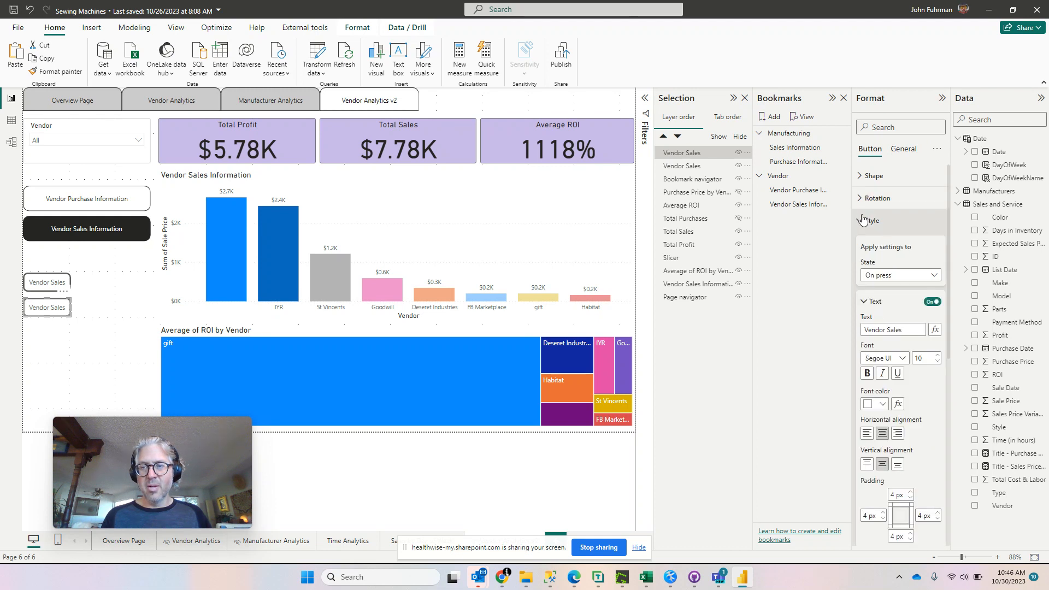
pyautogui.click(899, 280)
pyautogui.click(896, 288)
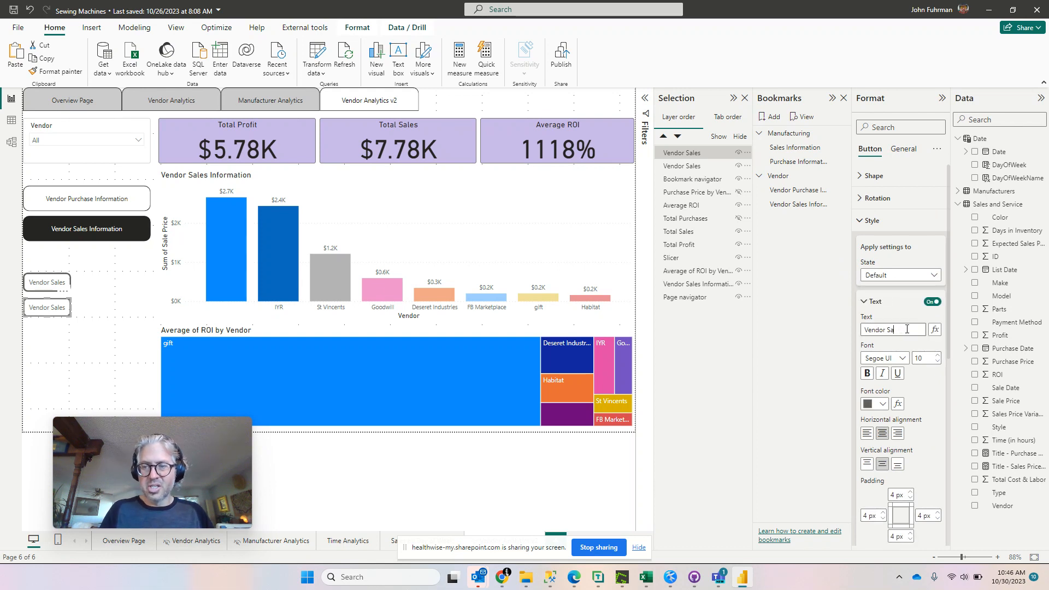
pyautogui.write('Purchase')
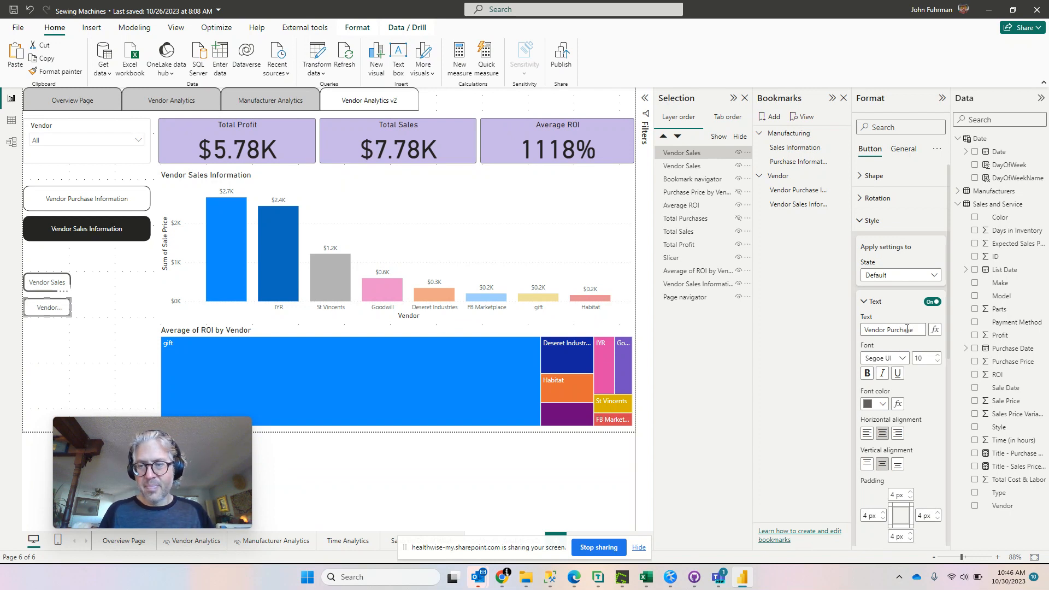
pyautogui.click(896, 277)
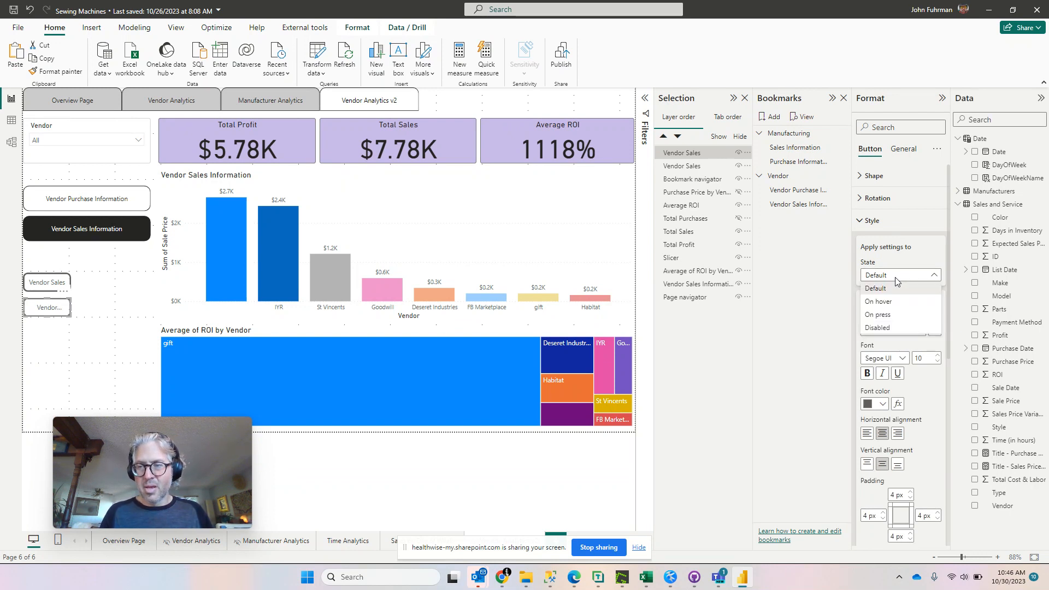
pyautogui.click(885, 302)
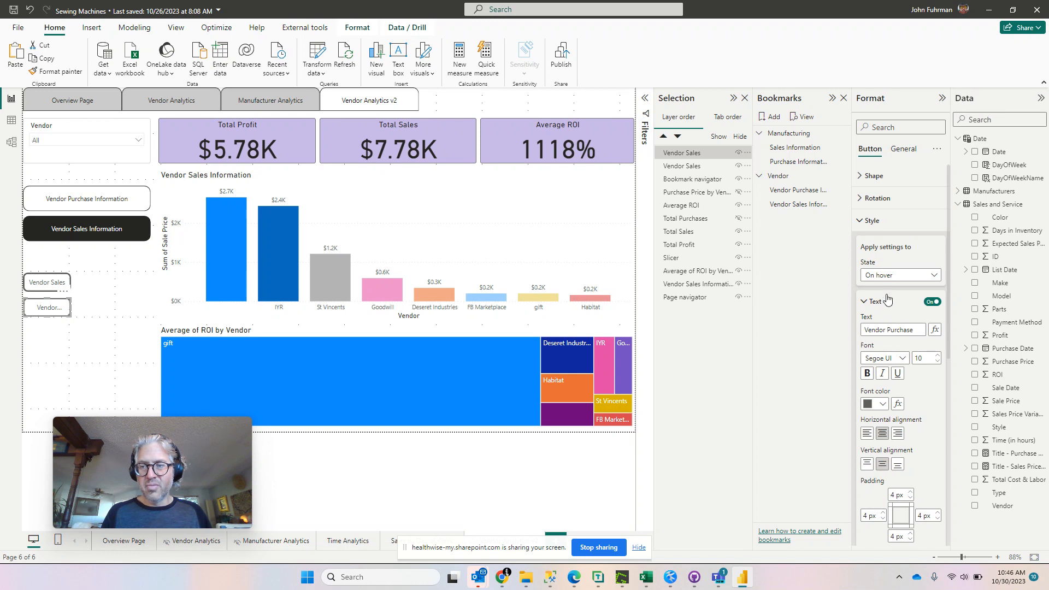
pyautogui.click(893, 277)
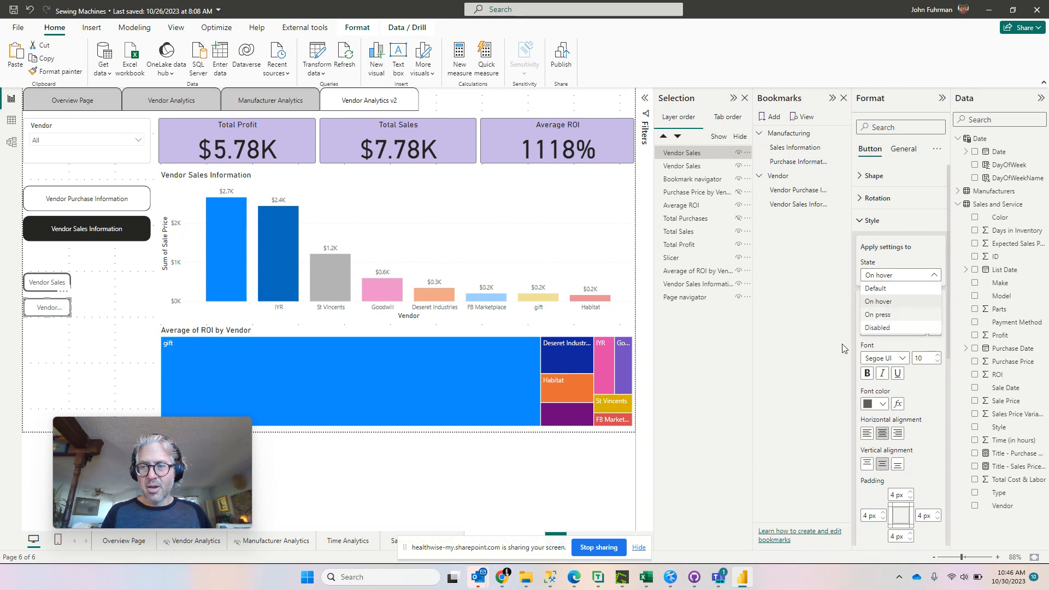
pyautogui.click(885, 315)
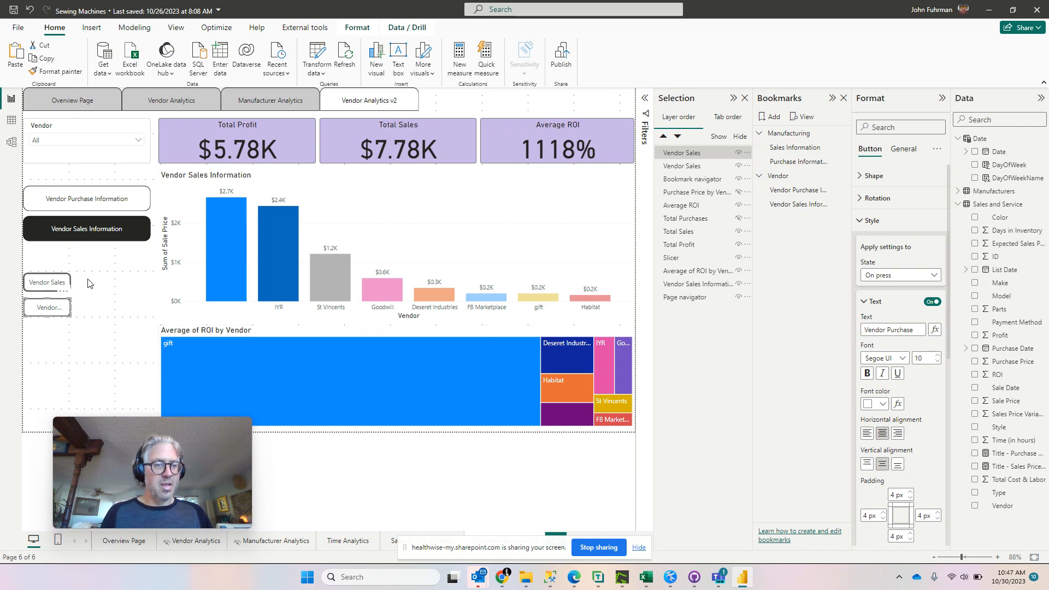
# Step: Widen the Vendor Purchase button until its full label fits, and widen the Vendor Sales button above it to the same width
pyautogui.click(80, 339)
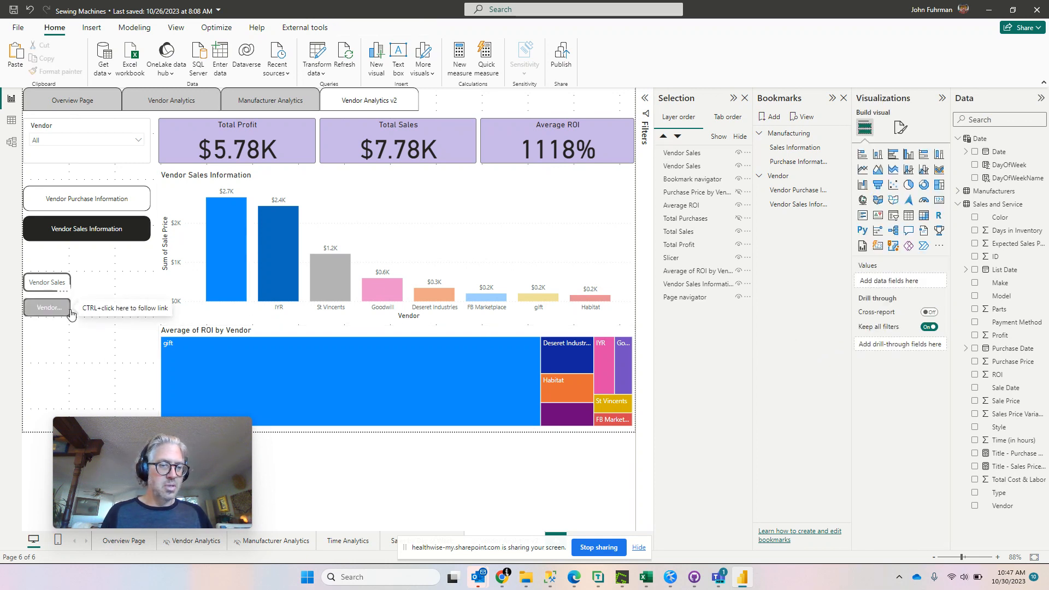
pyautogui.click(69, 308)
pyautogui.moveTo(70, 309); pyautogui.dragTo(86, 309)
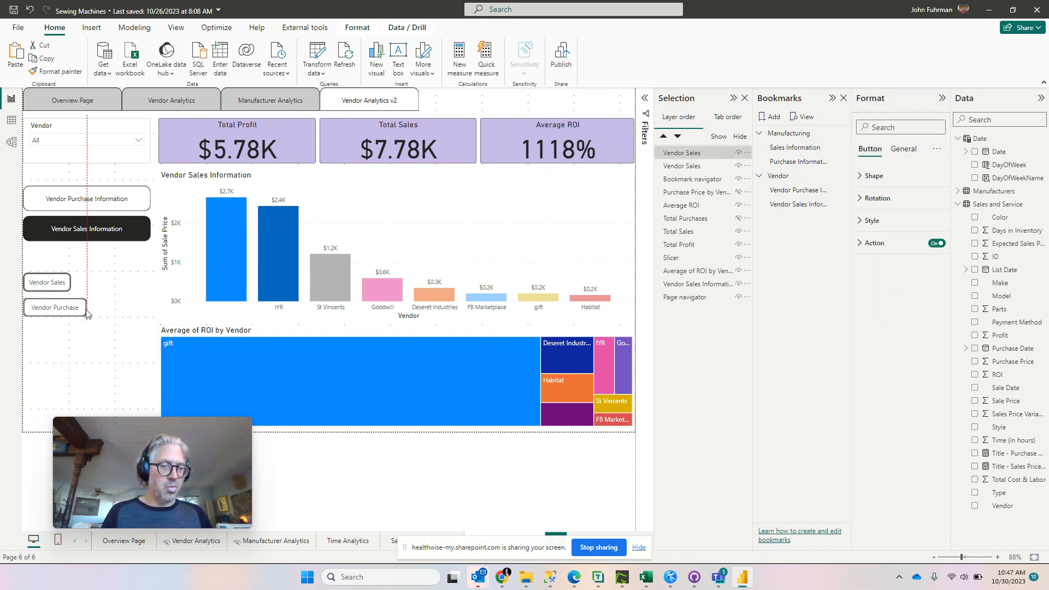
pyautogui.click(67, 285)
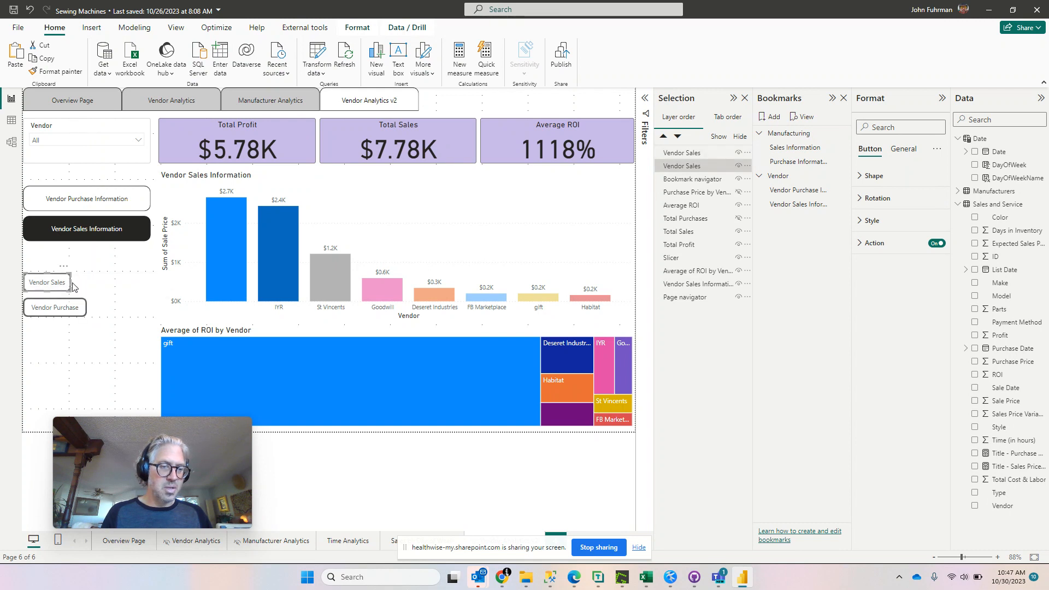
pyautogui.moveTo(72, 284); pyautogui.dragTo(86, 284)
pyautogui.click(111, 341)
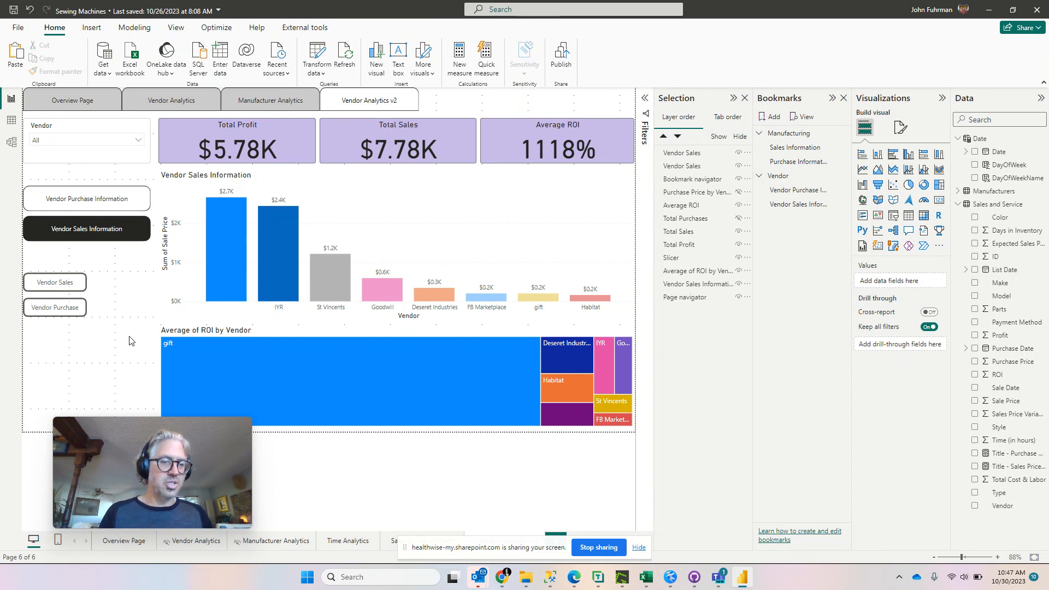
# Step: Test the custom Vendor Purchase and Vendor Sales buttons by following their bookmark links alternately, ending on the purchase view
pyautogui.keyDown('ctrl'); pyautogui.click(62, 310); pyautogui.keyUp('ctrl')
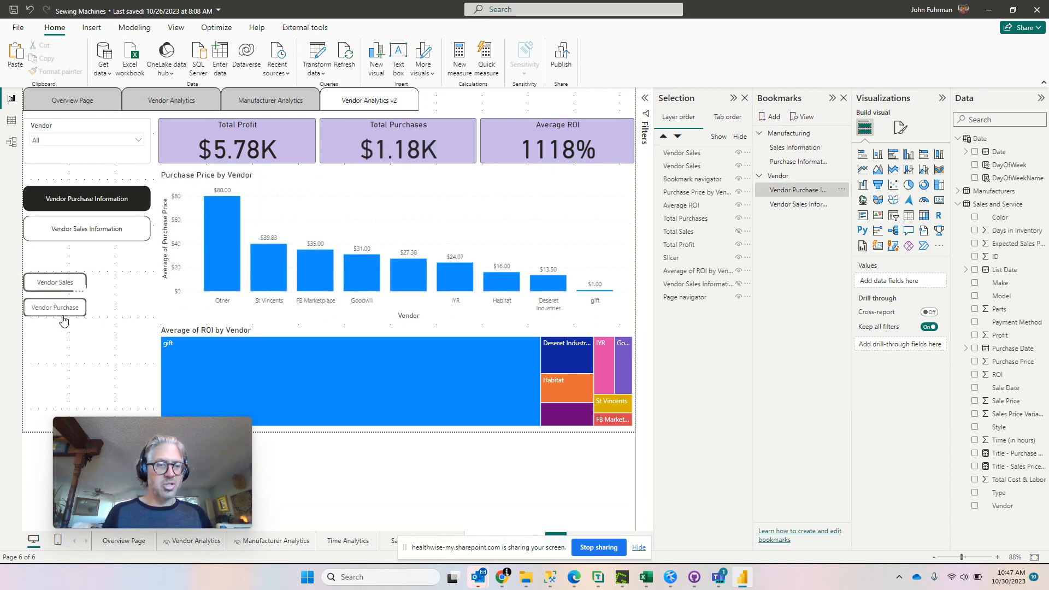
pyautogui.keyDown('ctrl'); pyautogui.click(52, 285); pyautogui.keyUp('ctrl')
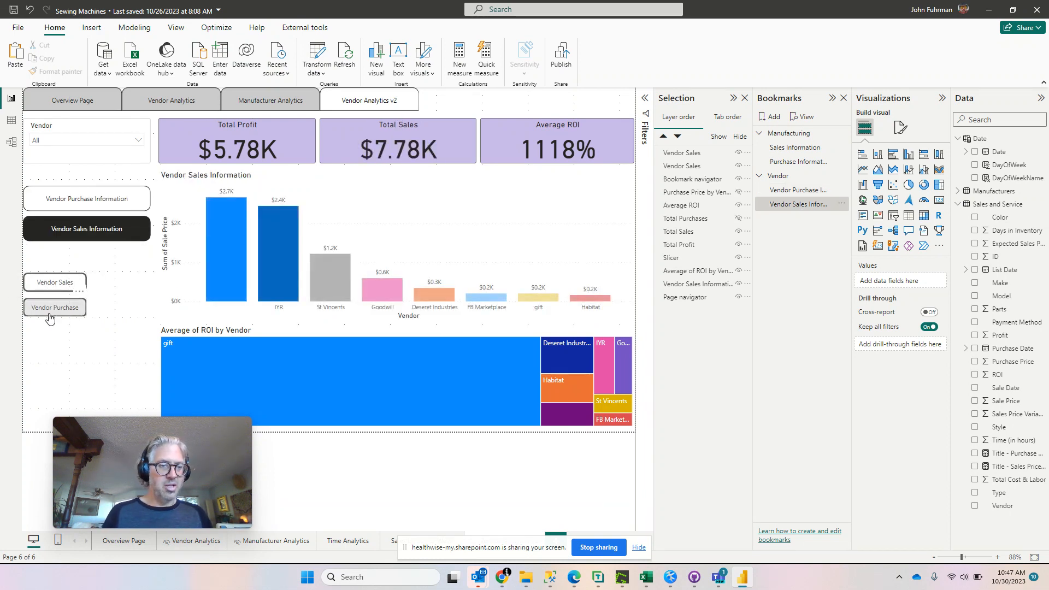
pyautogui.keyDown('ctrl'); pyautogui.click(51, 311); pyautogui.keyUp('ctrl')
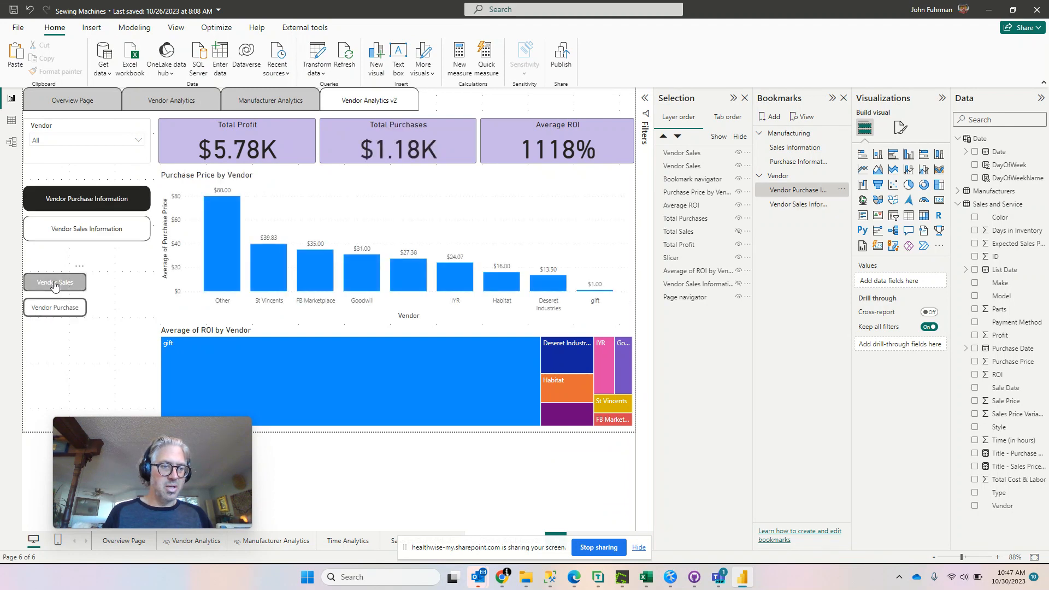
pyautogui.keyDown('ctrl'); pyautogui.click(54, 285); pyautogui.keyUp('ctrl')
pyautogui.keyDown('ctrl'); pyautogui.click(60, 308); pyautogui.keyUp('ctrl')
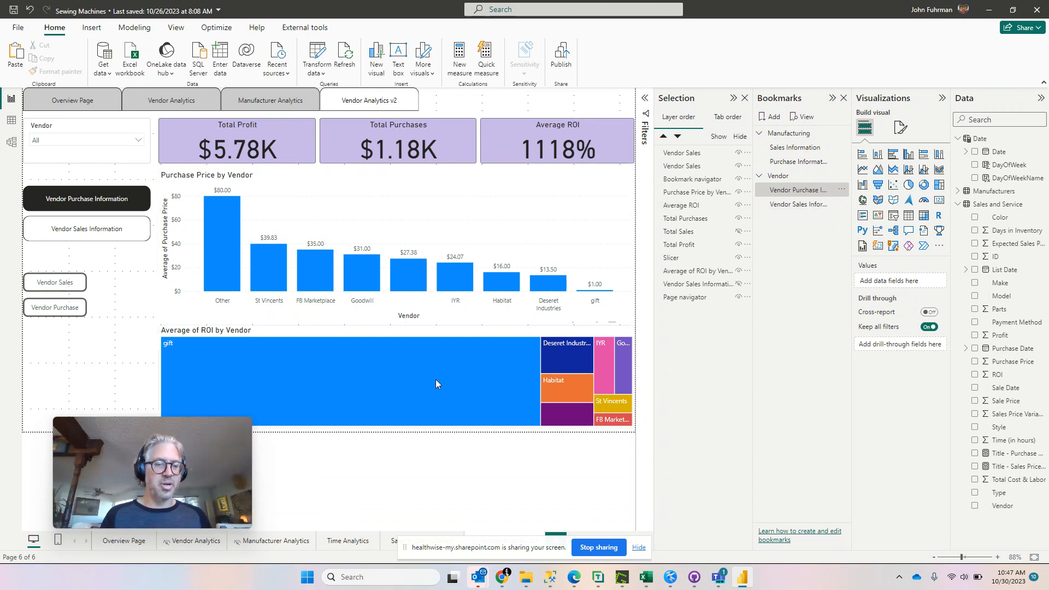
pyautogui.moveTo(462, 424)
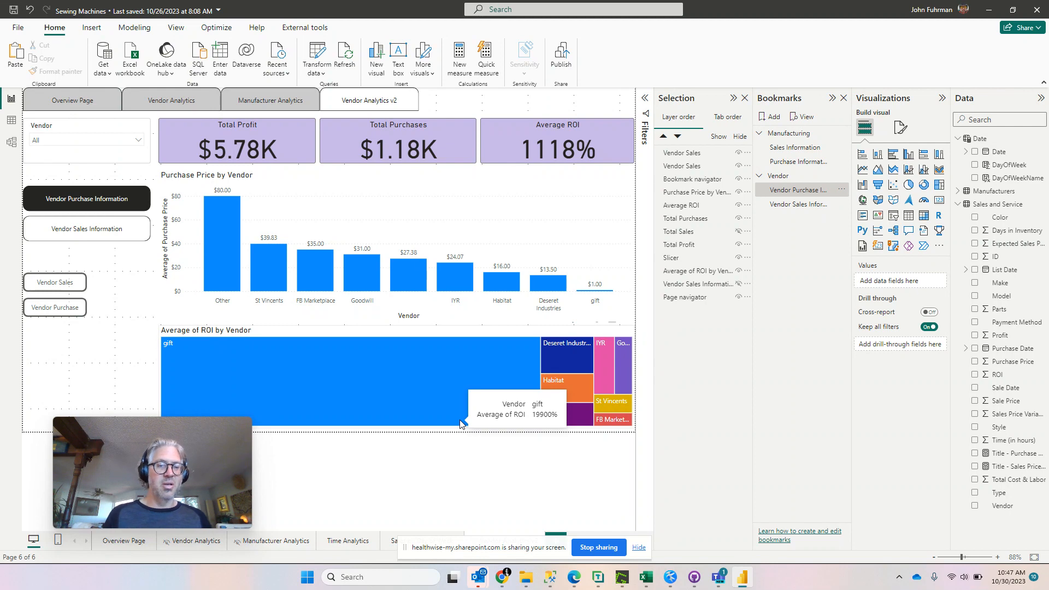